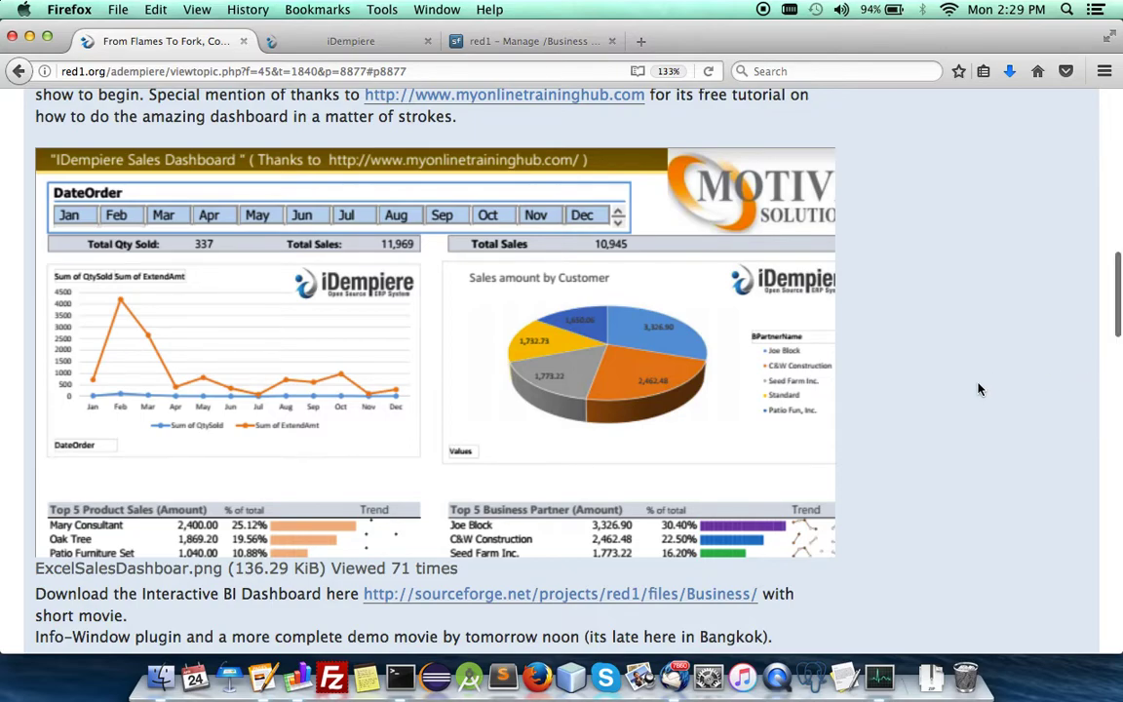
Scroll the forum post past the ExcelSalesDashboard screenshot, then bring up the dashboard movie
scroll(980, 389, down, 2)
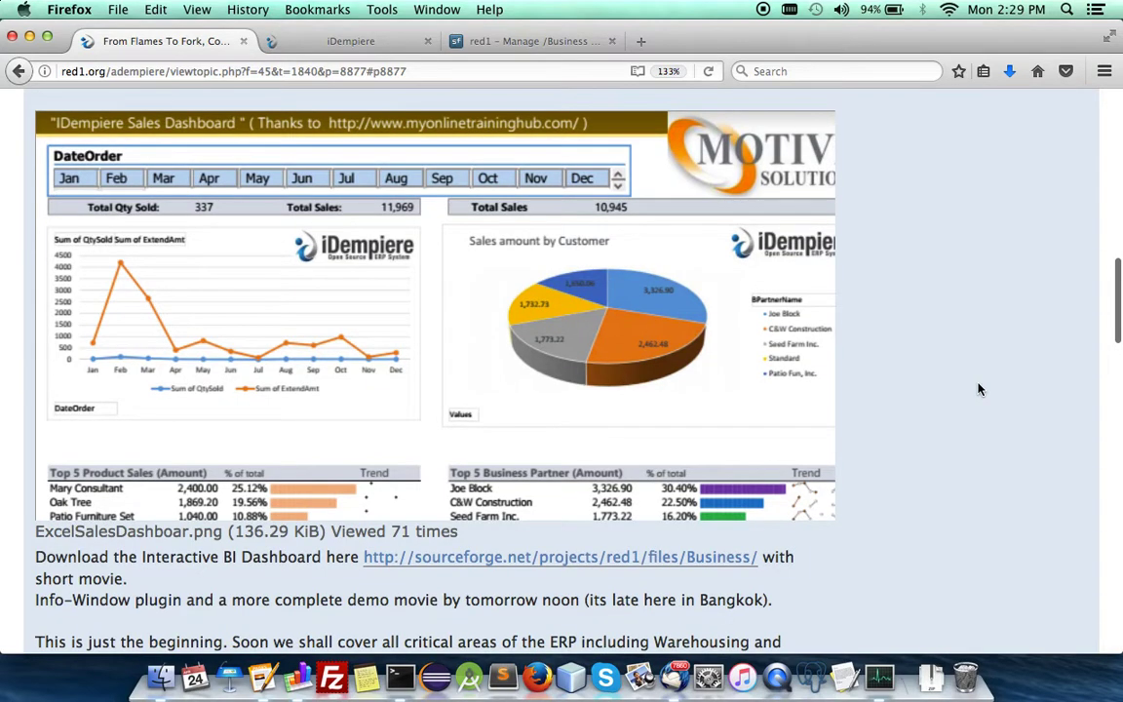
scroll(980, 388, down, 5)
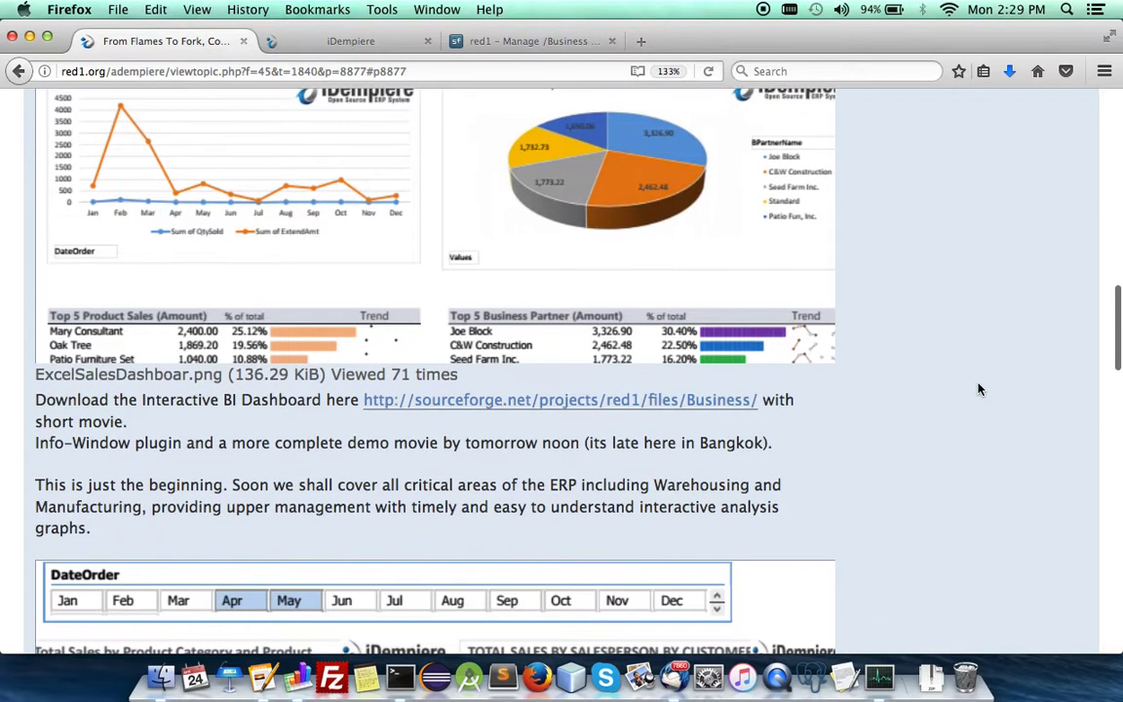
scroll(980, 388, down, 1)
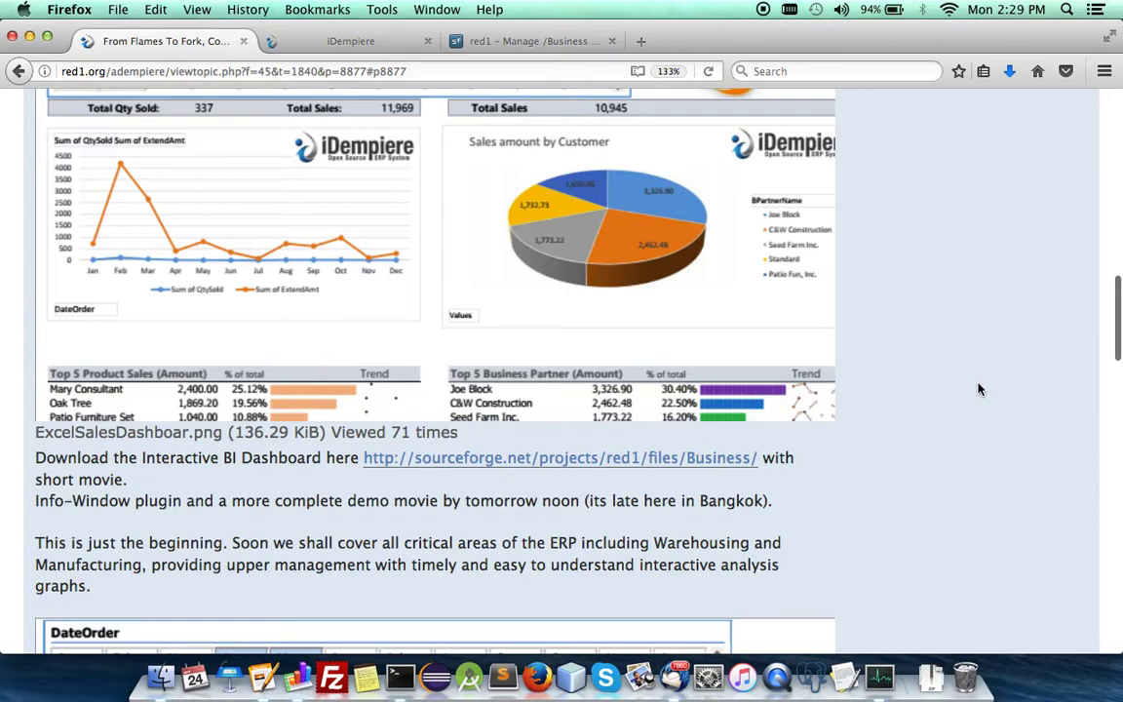
scroll(979, 389, down, 3)
scroll(977, 389, down, 3)
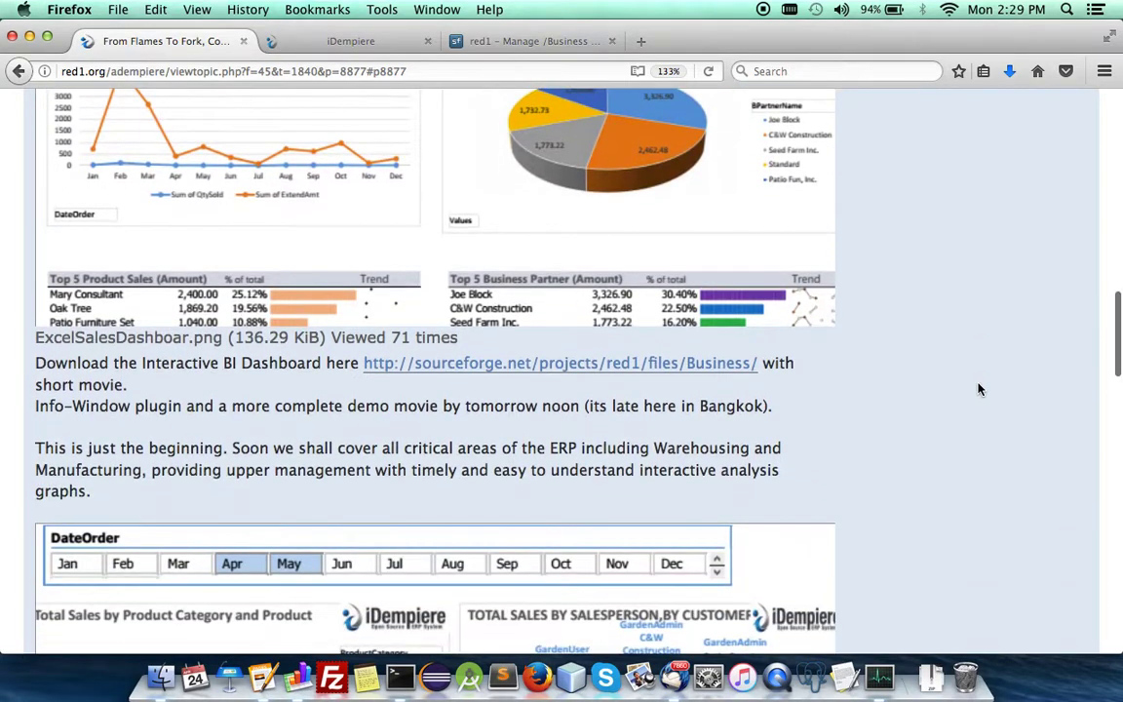
click(777, 675)
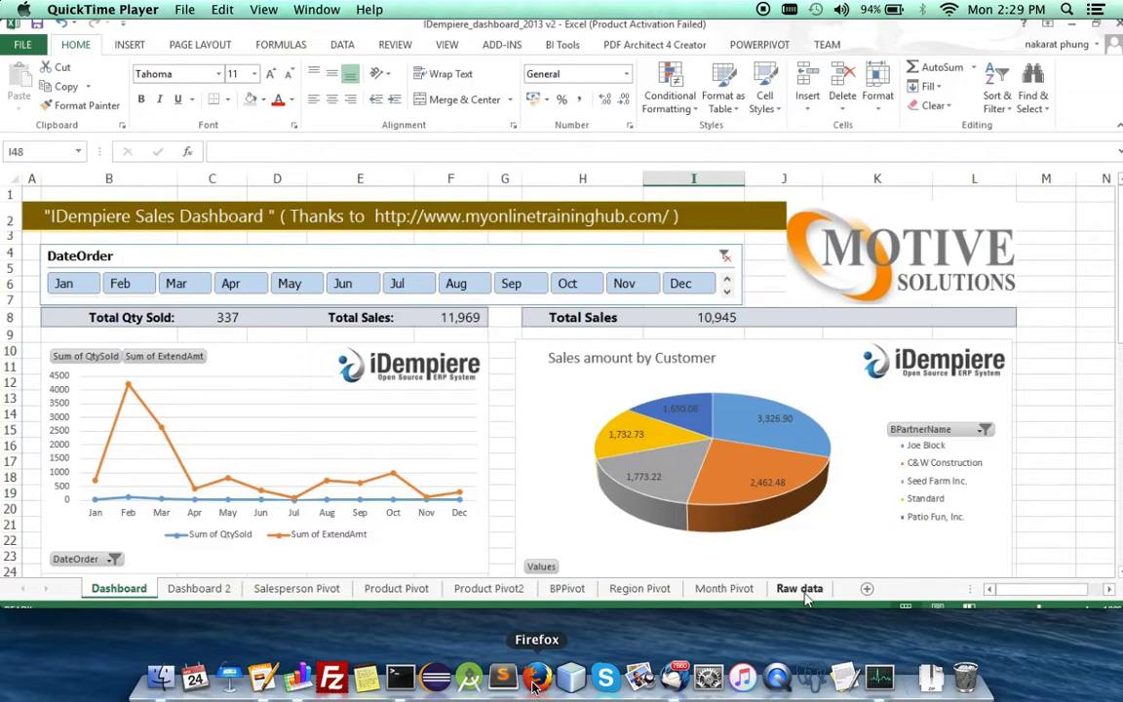
Play the dashboard movie through the Top 5 Region and Business Partner tables, then return to Firefox
click(562, 517)
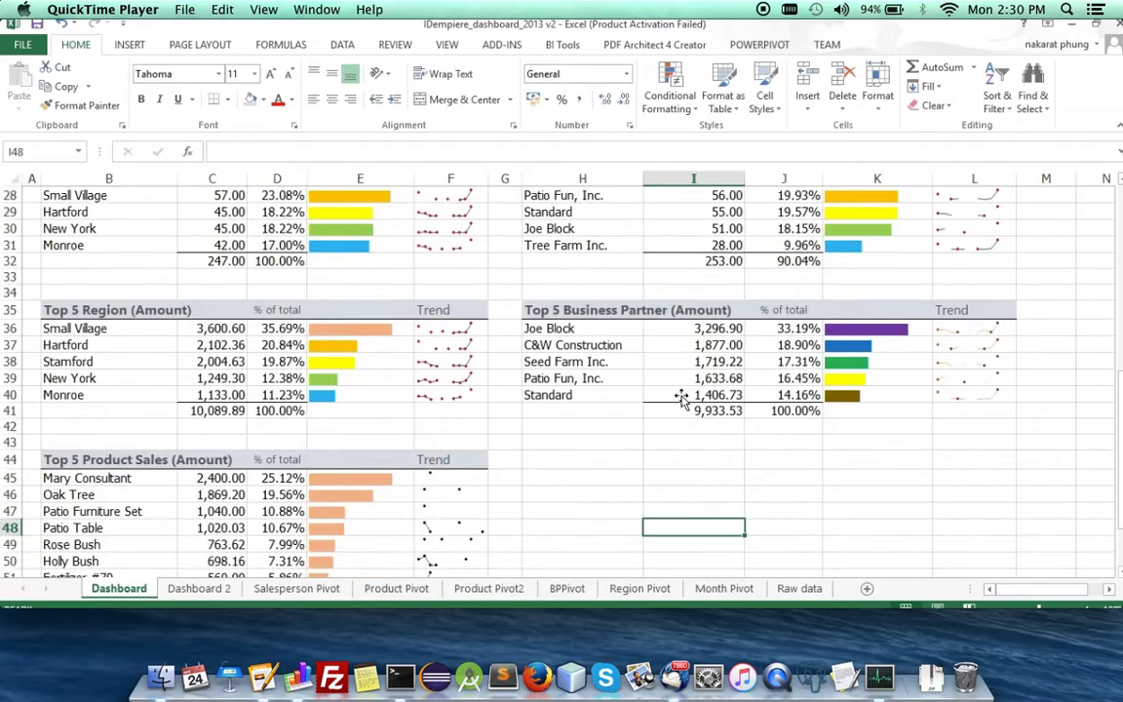
click(542, 689)
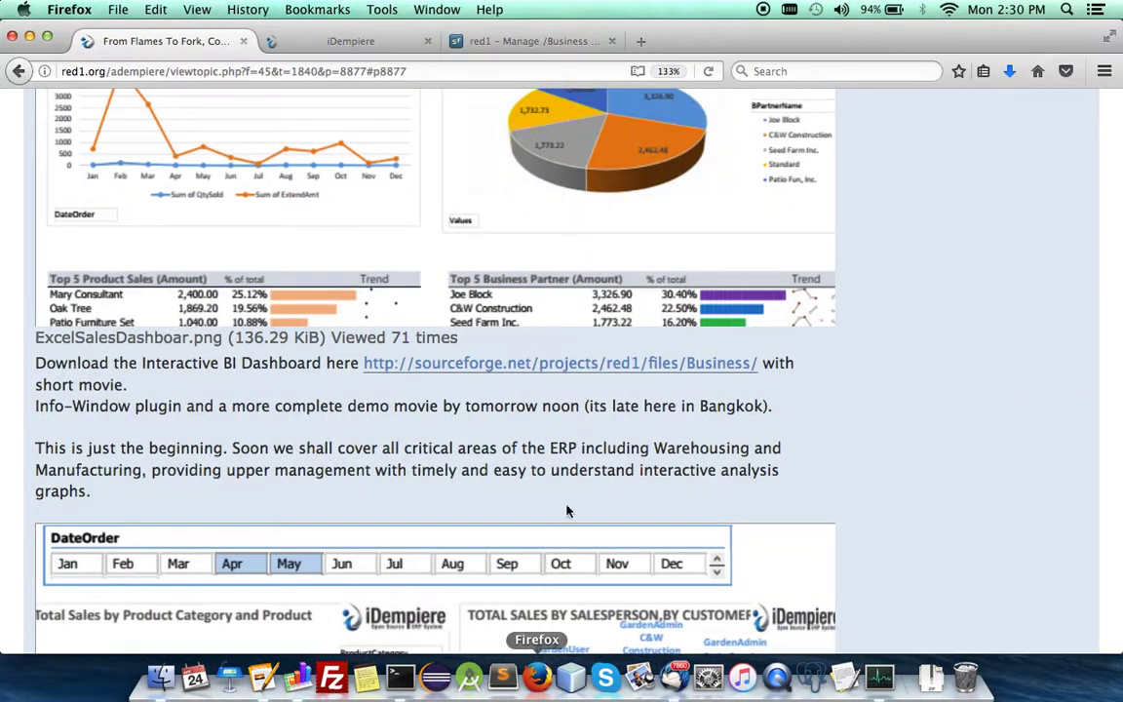
Scroll through the post's ModelMaker and CodeMaker settings
scroll(560, 463, down, 3)
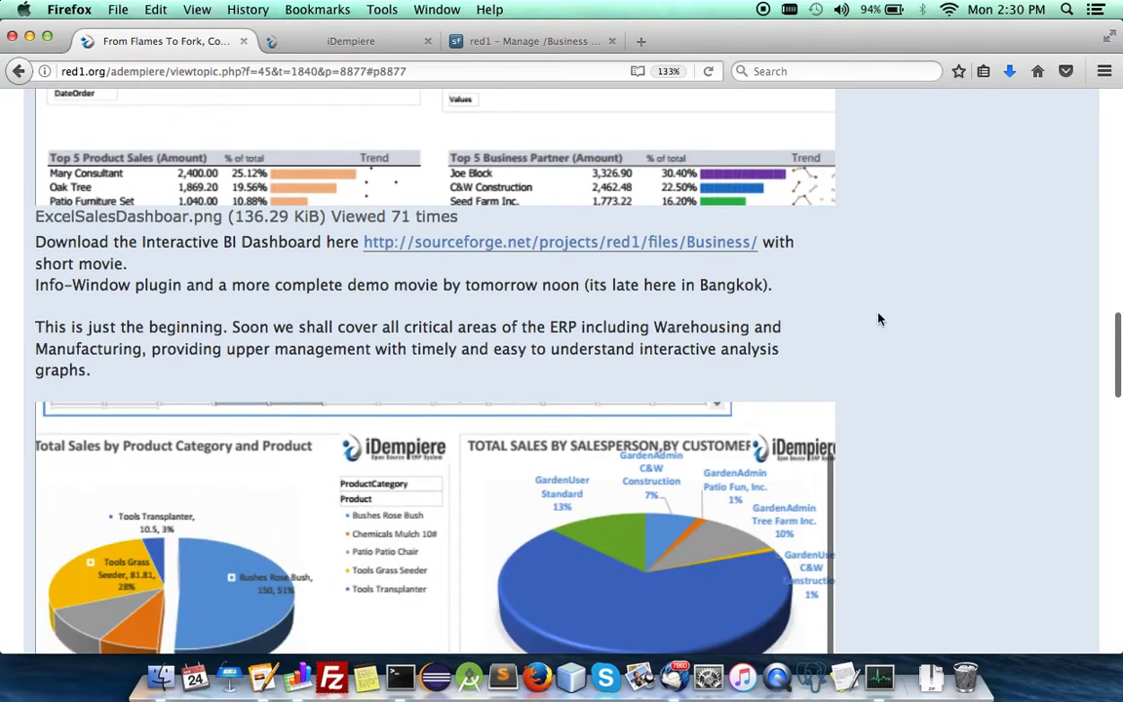
scroll(877, 319, down, 5)
scroll(877, 319, down, 3)
scroll(877, 319, down, 7)
scroll(877, 319, down, 7)
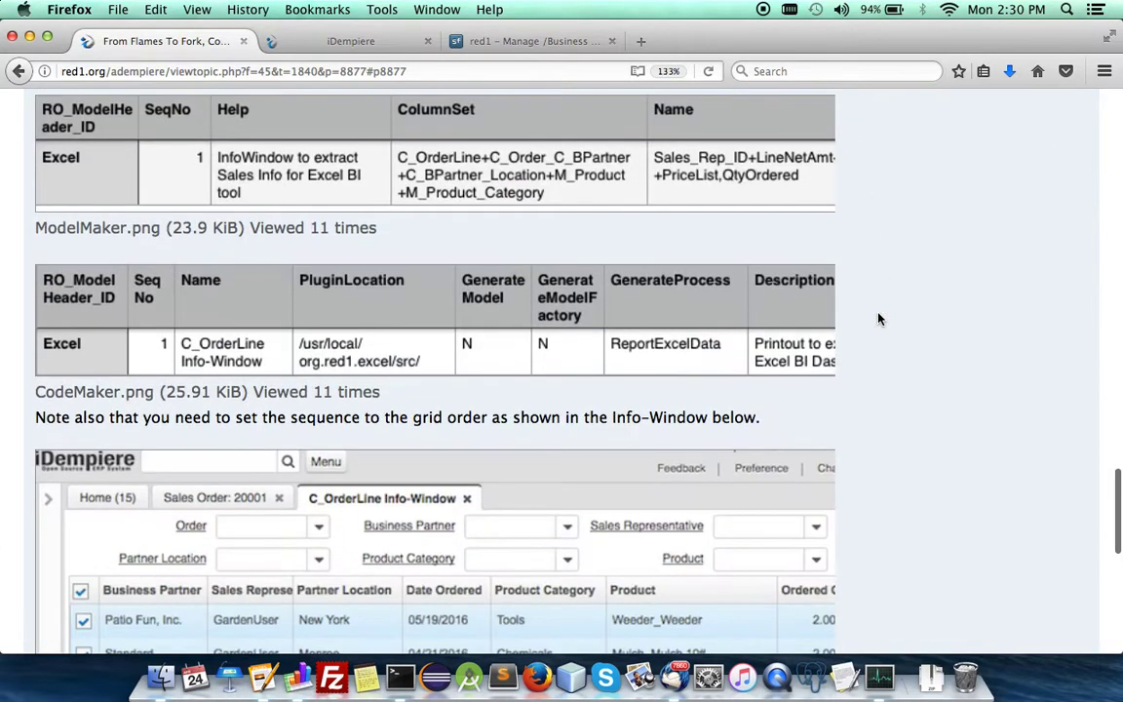
scroll(877, 319, up, 3)
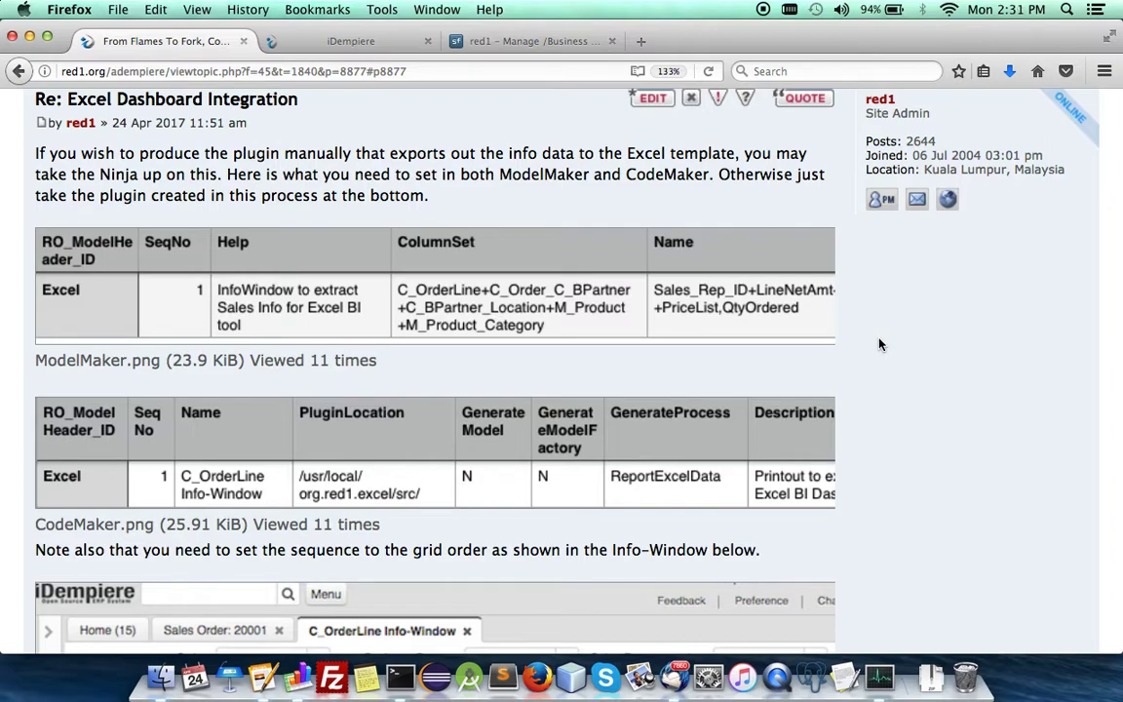
Scroll on to the ExcelInfoWindow.png screenshot and the 'Fetch the plugin from' link
scroll(879, 344, down, 1)
scroll(879, 344, down, 3)
scroll(879, 344, down, 3)
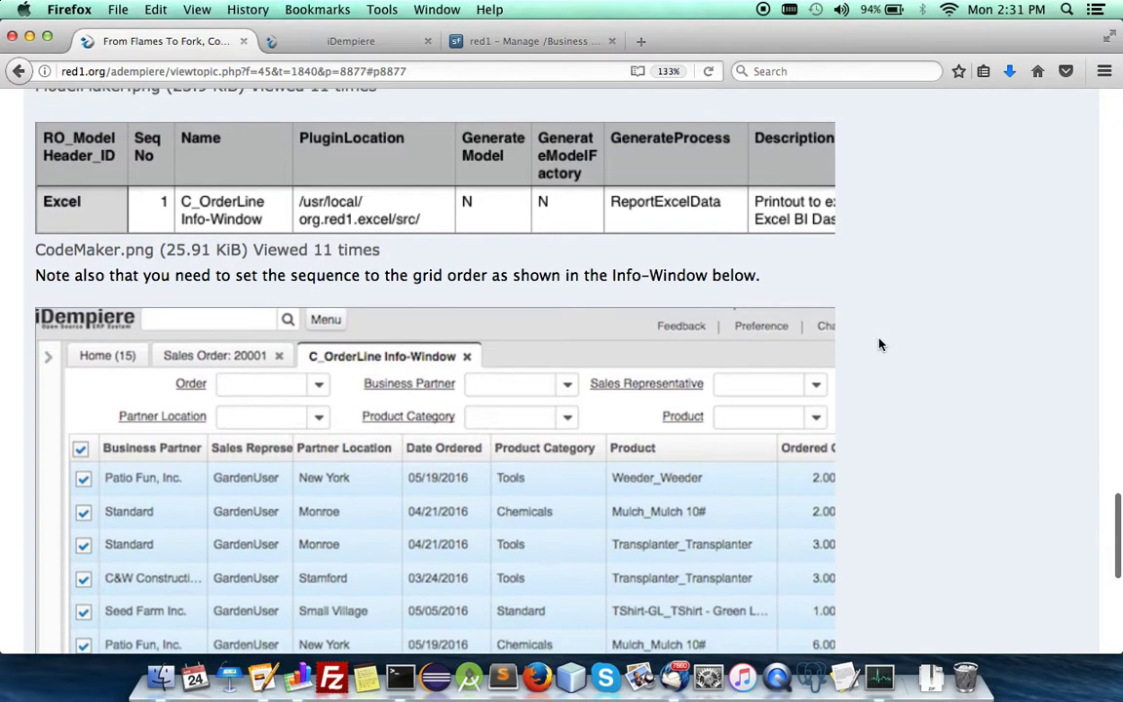
scroll(879, 344, down, 2)
scroll(879, 344, down, 1)
scroll(879, 344, down, 1)
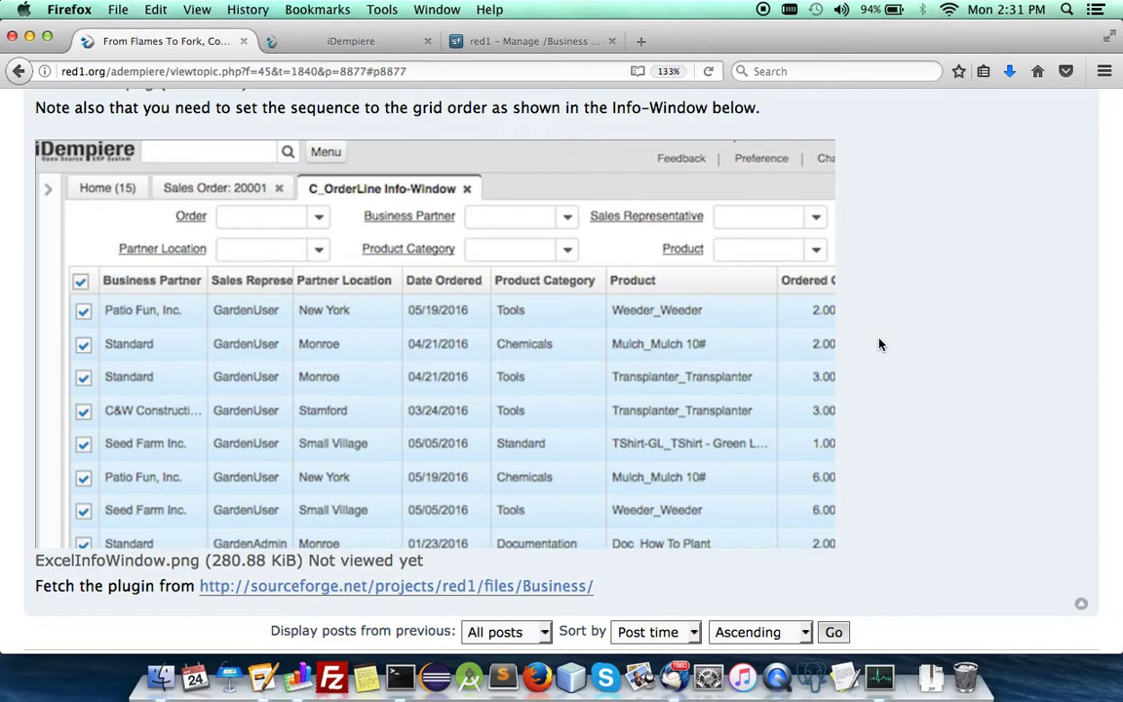
scroll(879, 344, down, 1)
scroll(879, 344, down, 3)
scroll(879, 344, up, 3)
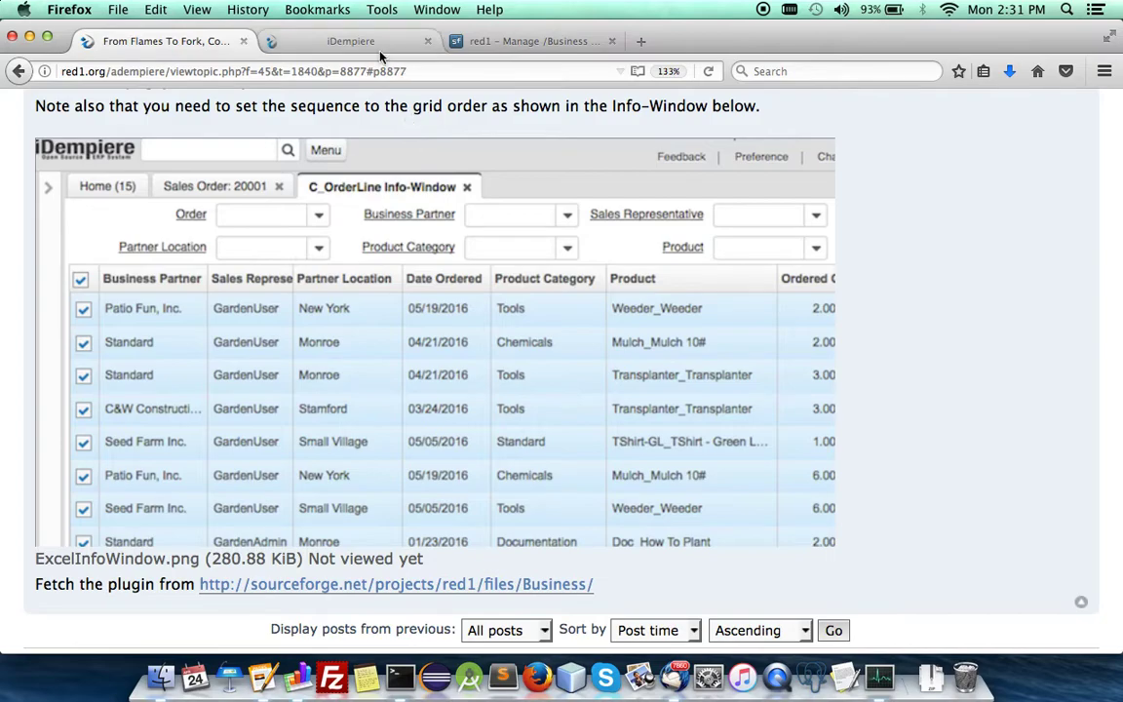
click(351, 41)
Review SourceForge's red1 Business files, including the Excel plugin jar, then return to iDempiere
click(507, 39)
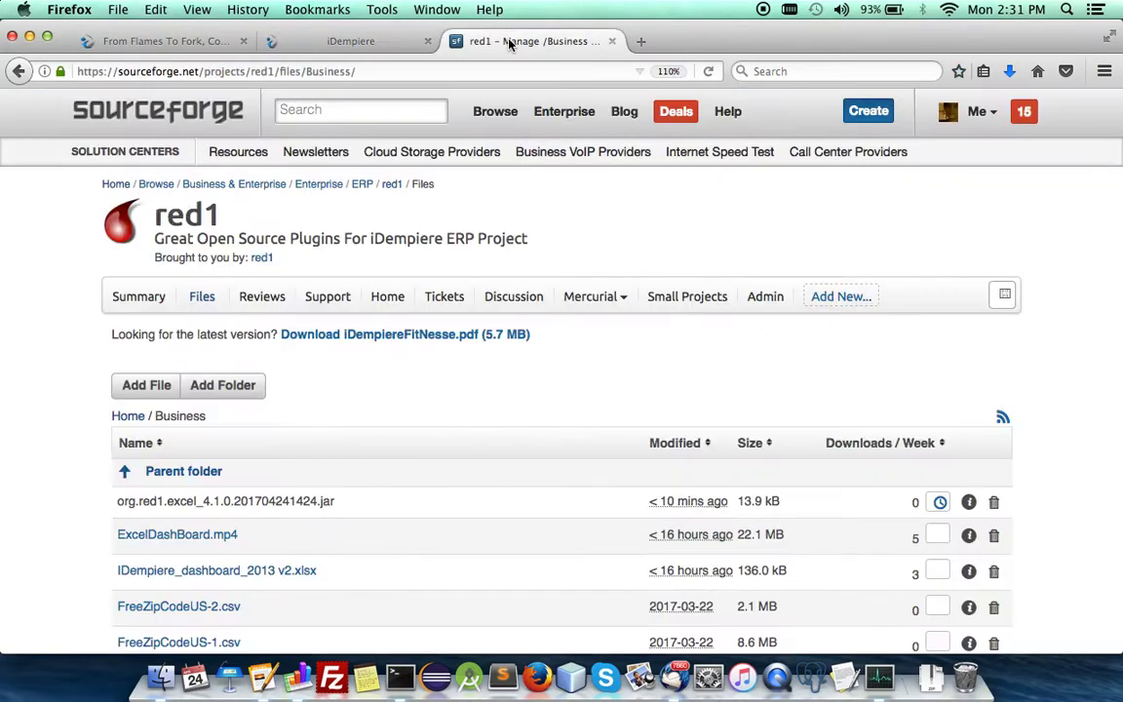
scroll(521, 434, down, 5)
scroll(521, 434, up, 4)
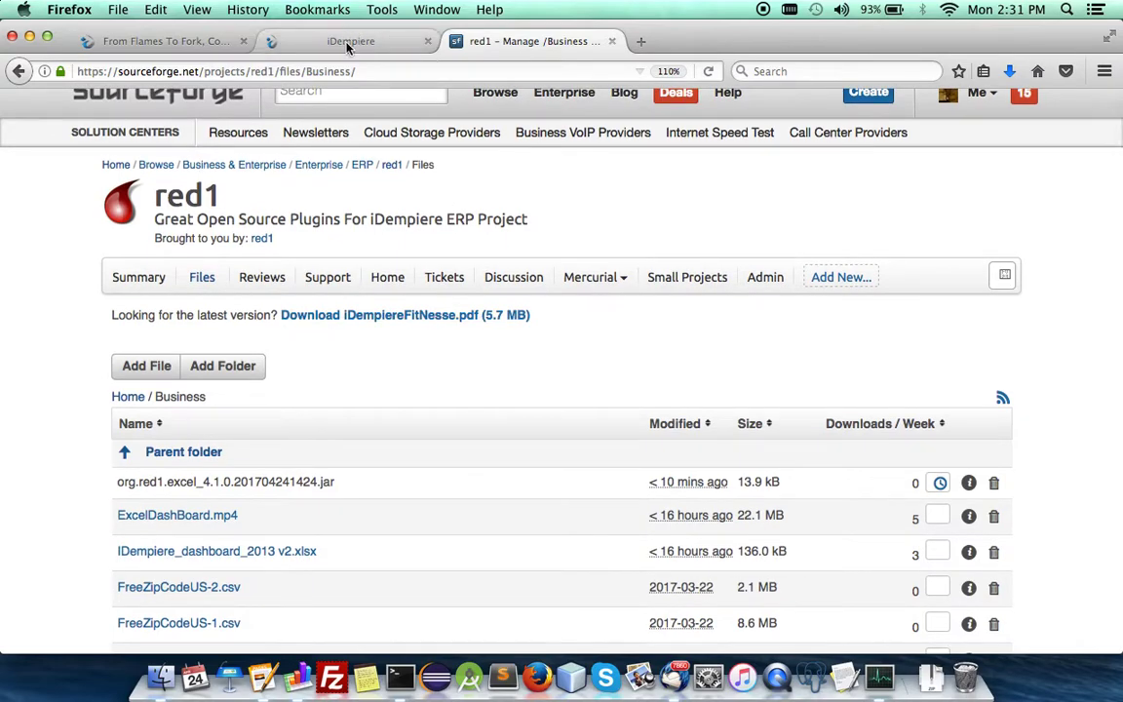
click(165, 40)
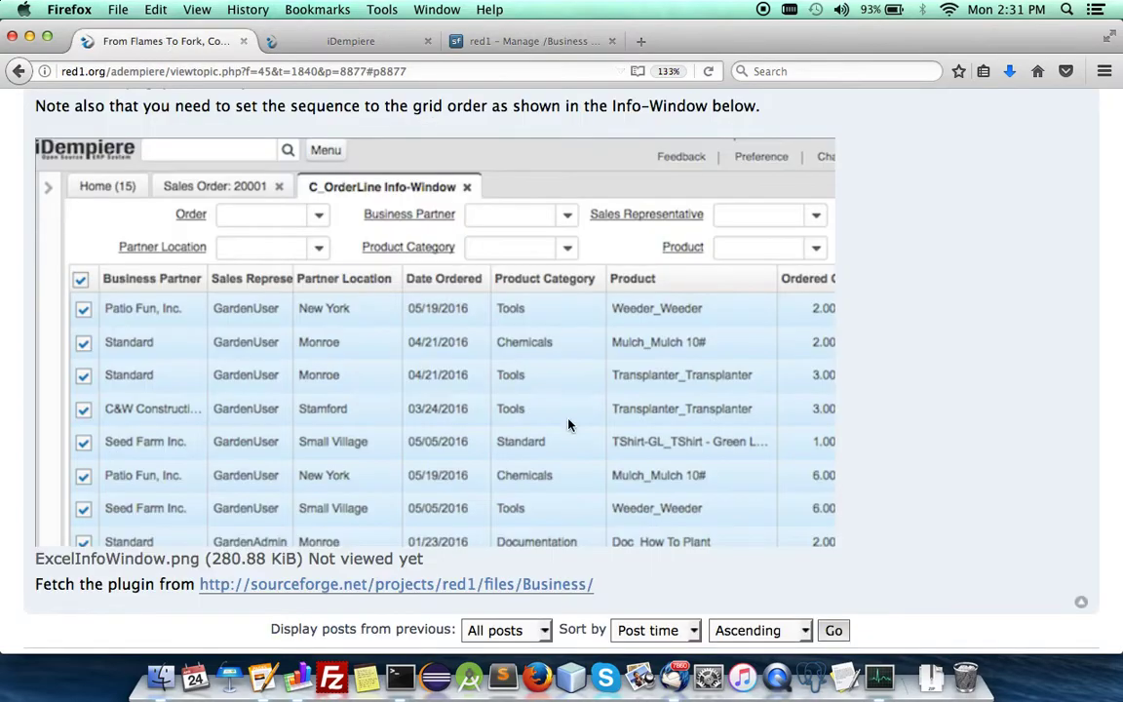
scroll(721, 495, down, 1)
scroll(721, 495, down, 3)
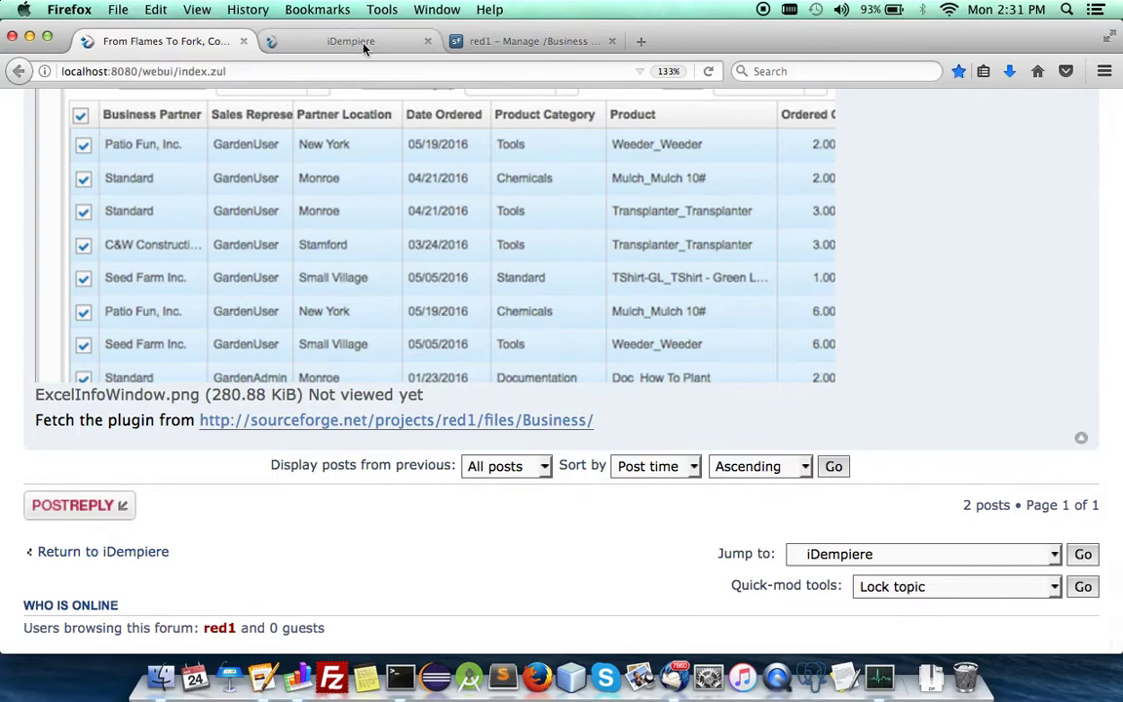
click(356, 42)
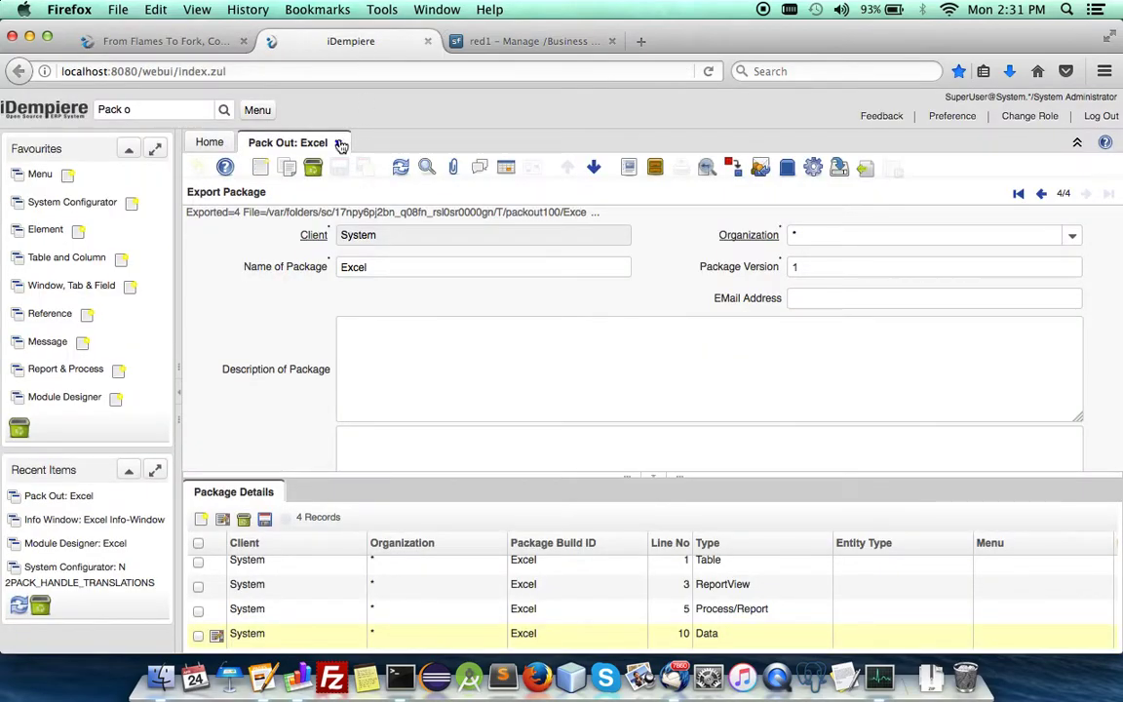
Log in to iDempiere as GardenWorld Admin
click(200, 143)
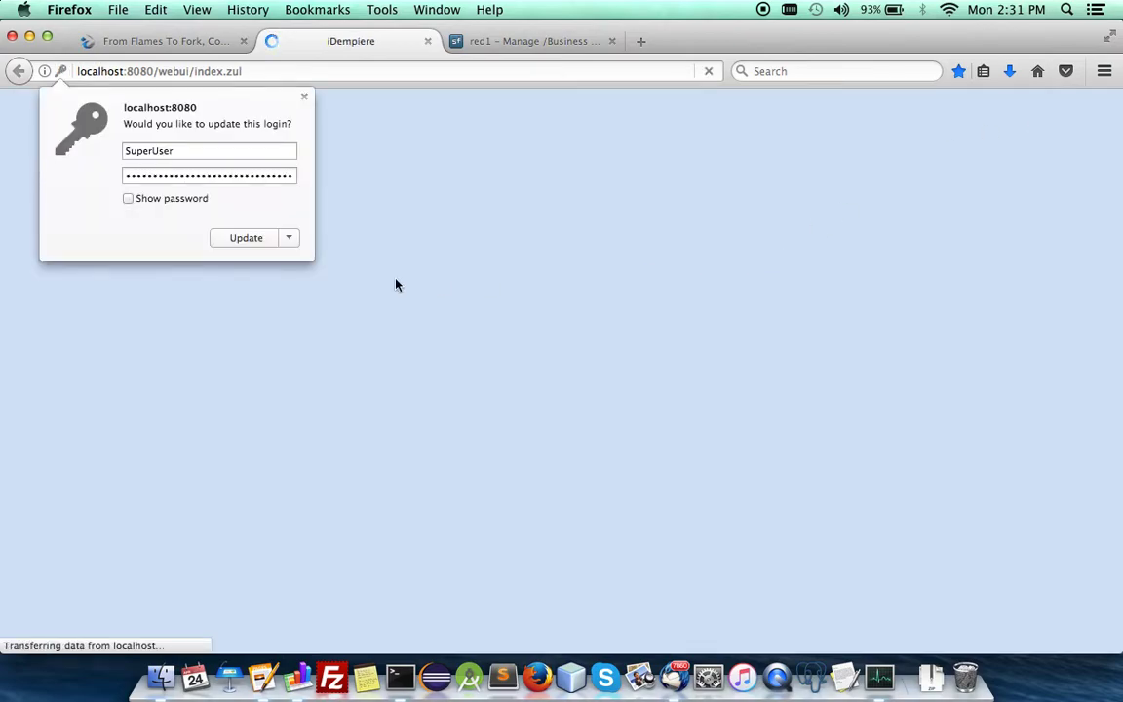
click(304, 99)
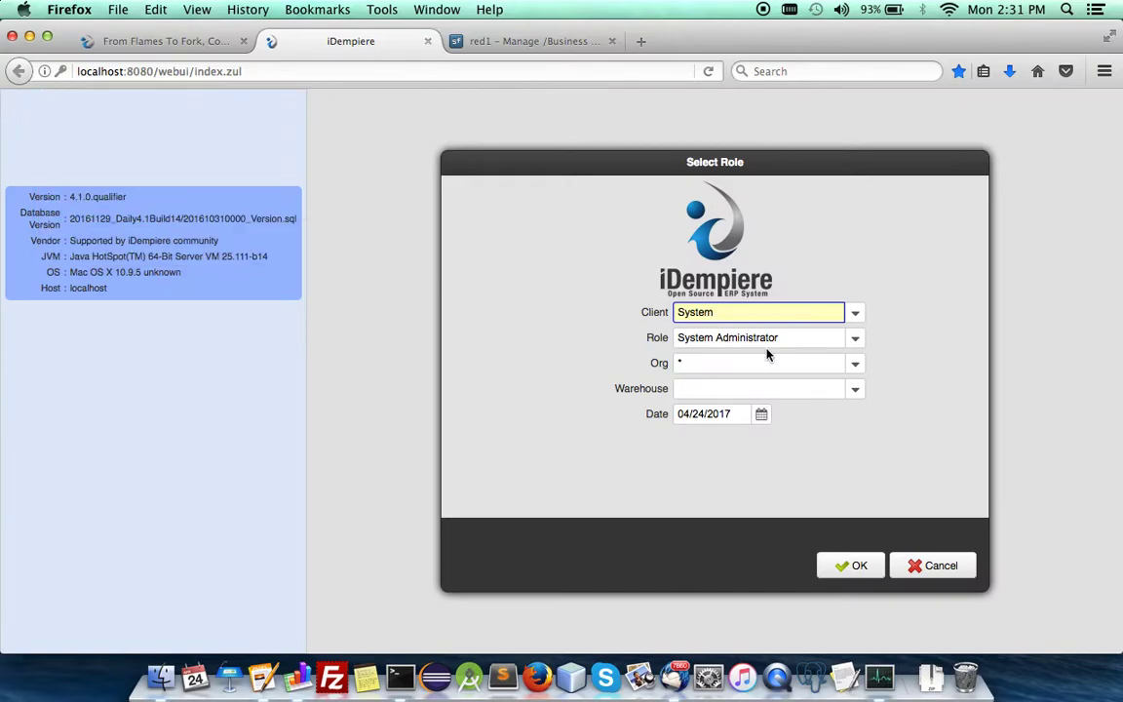
click(855, 311)
click(721, 334)
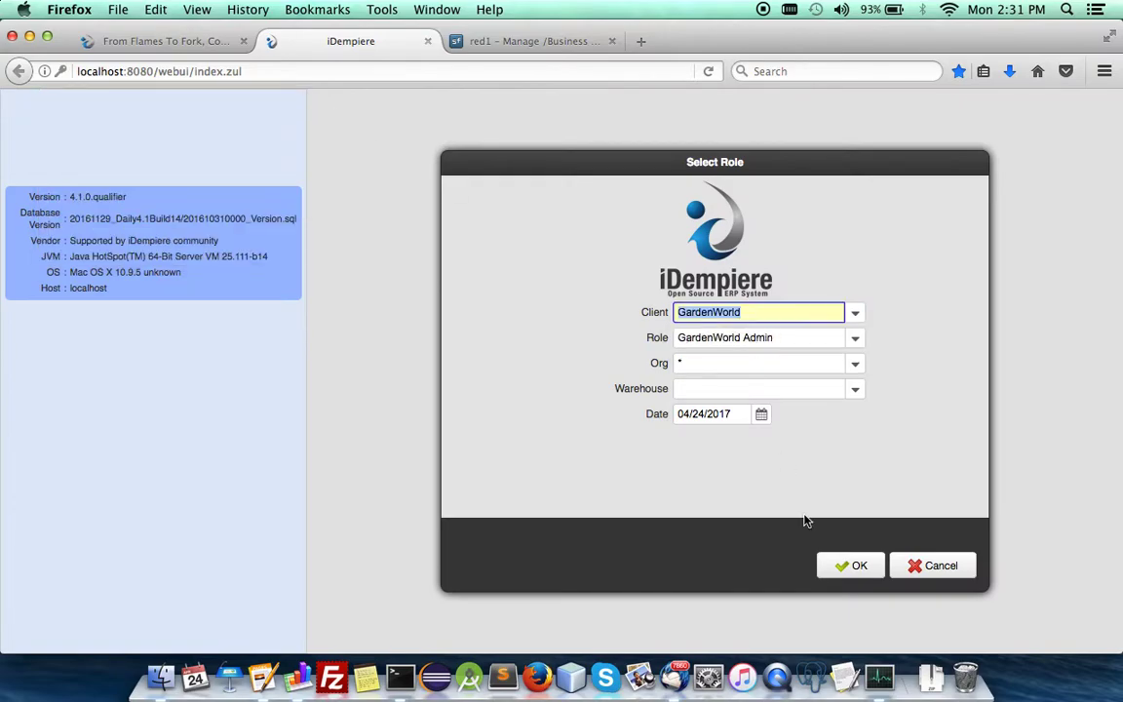
click(844, 565)
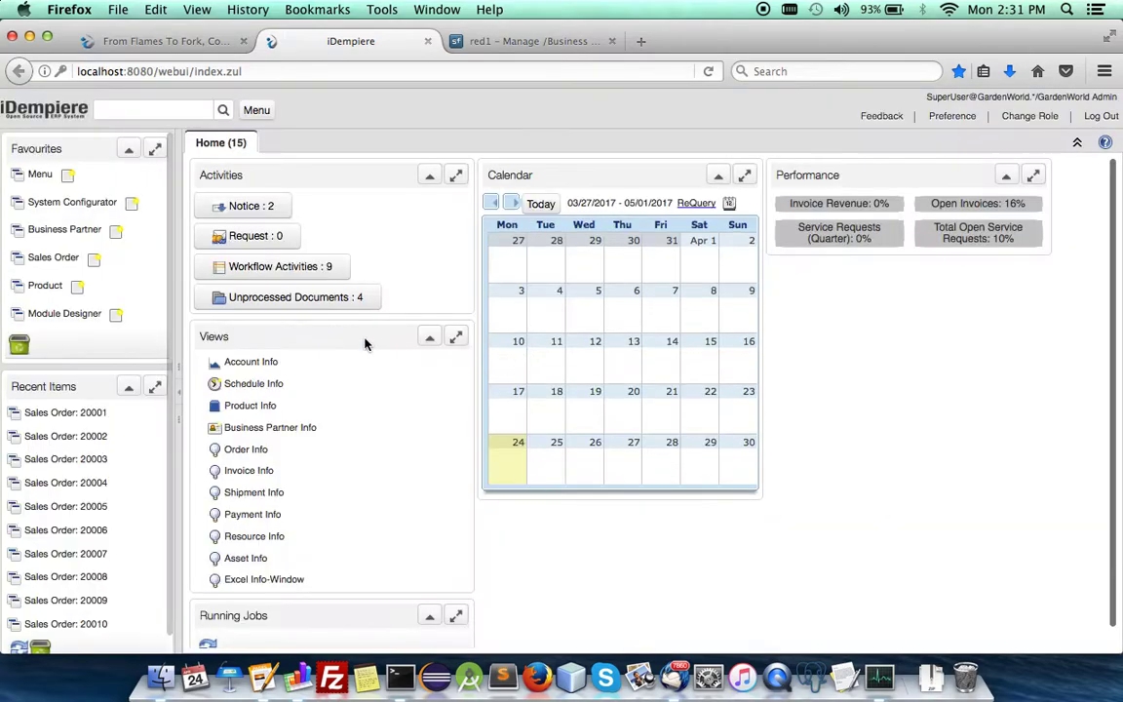
Load the Excel Info-Window sales lines without product filters and select all 25 on page one
click(277, 581)
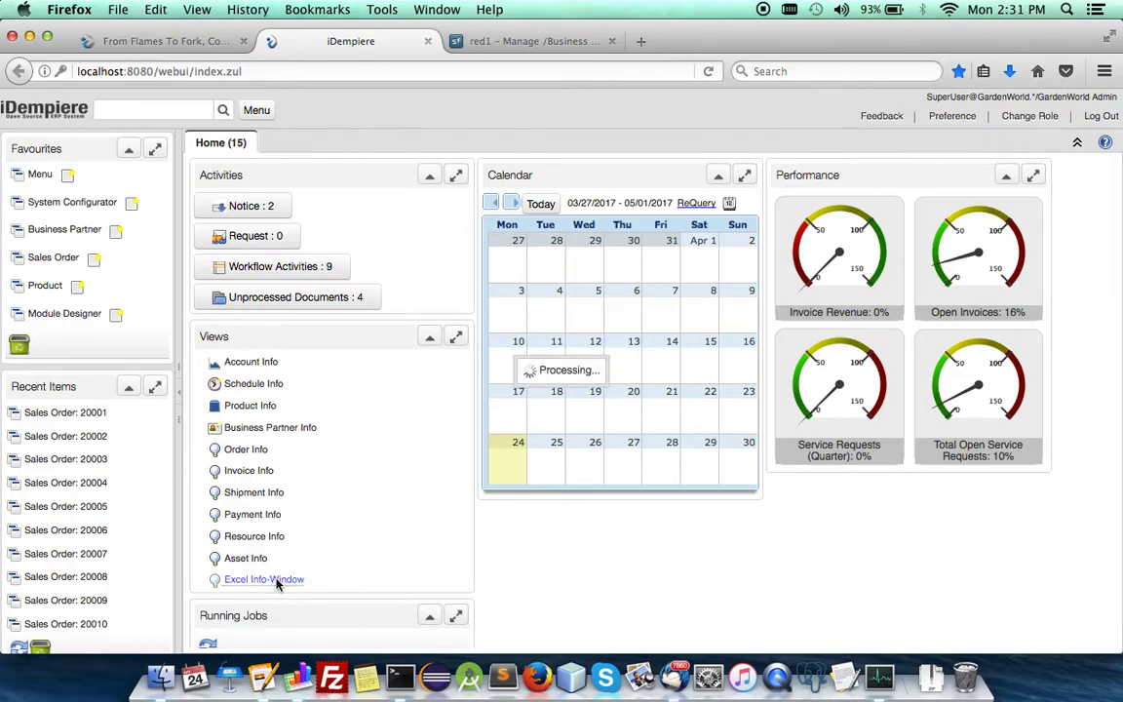
click(212, 610)
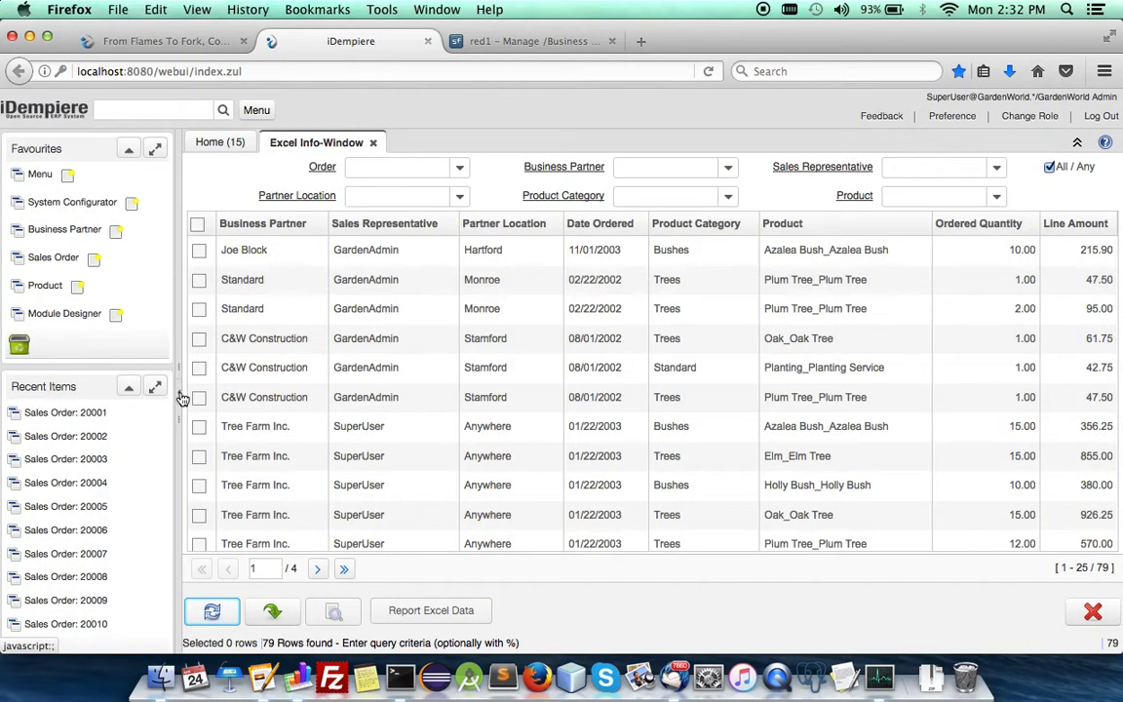
click(180, 399)
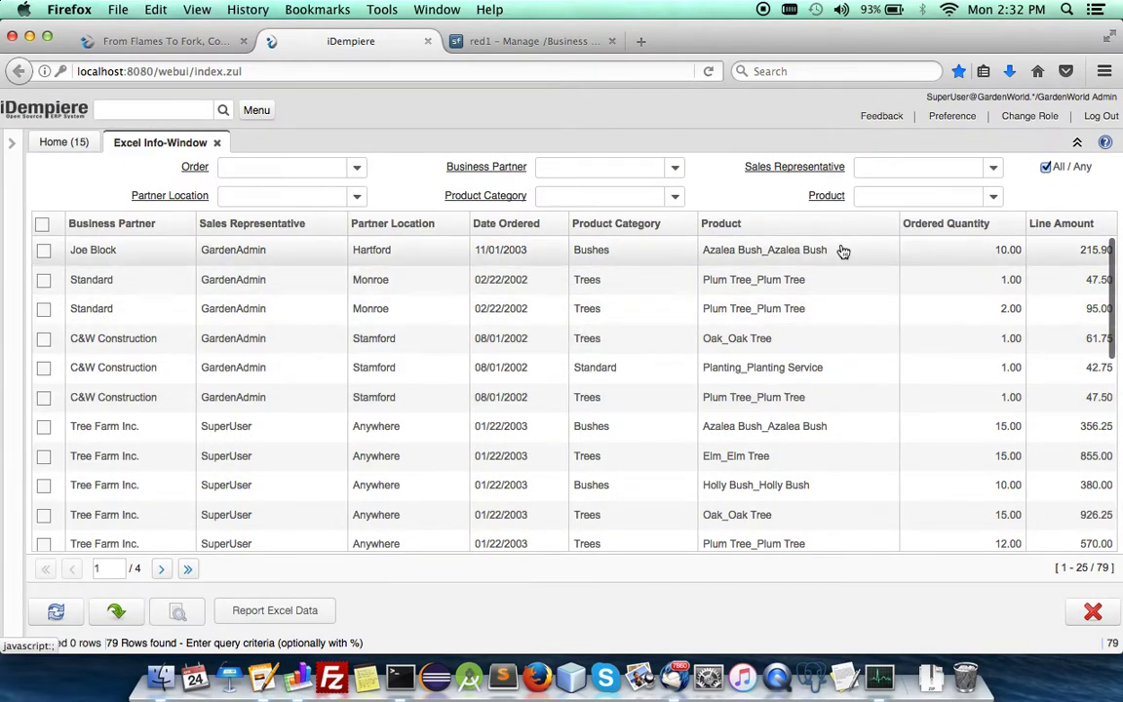
click(994, 202)
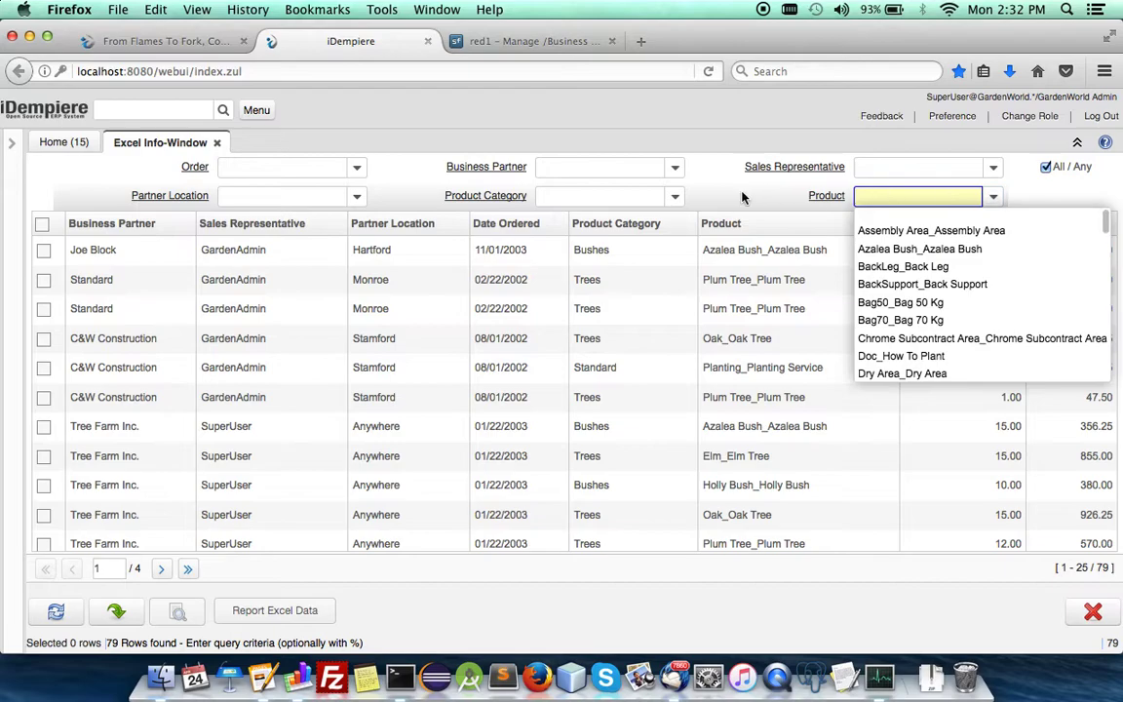
click(672, 195)
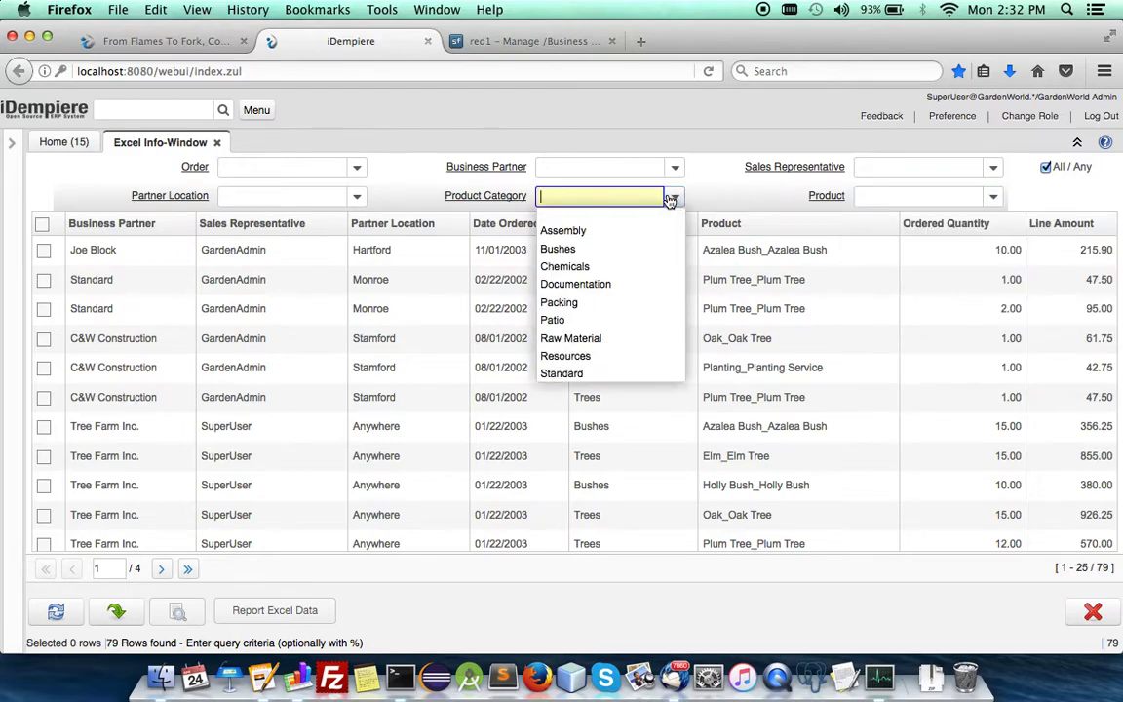
click(416, 169)
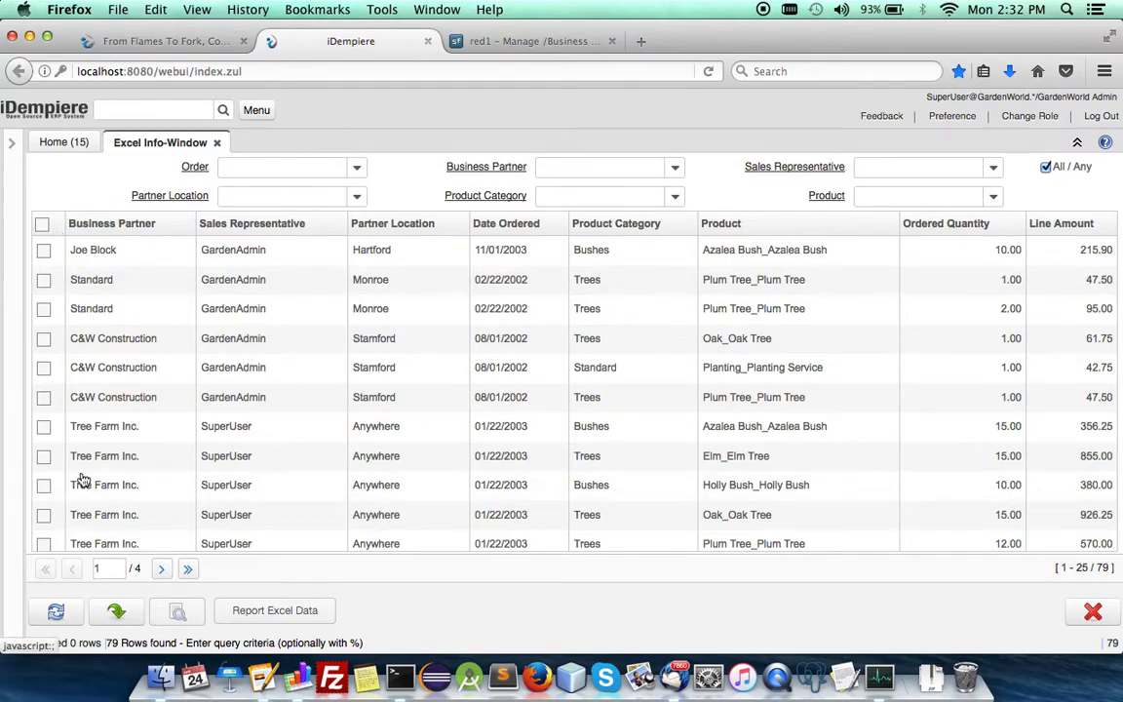
click(42, 224)
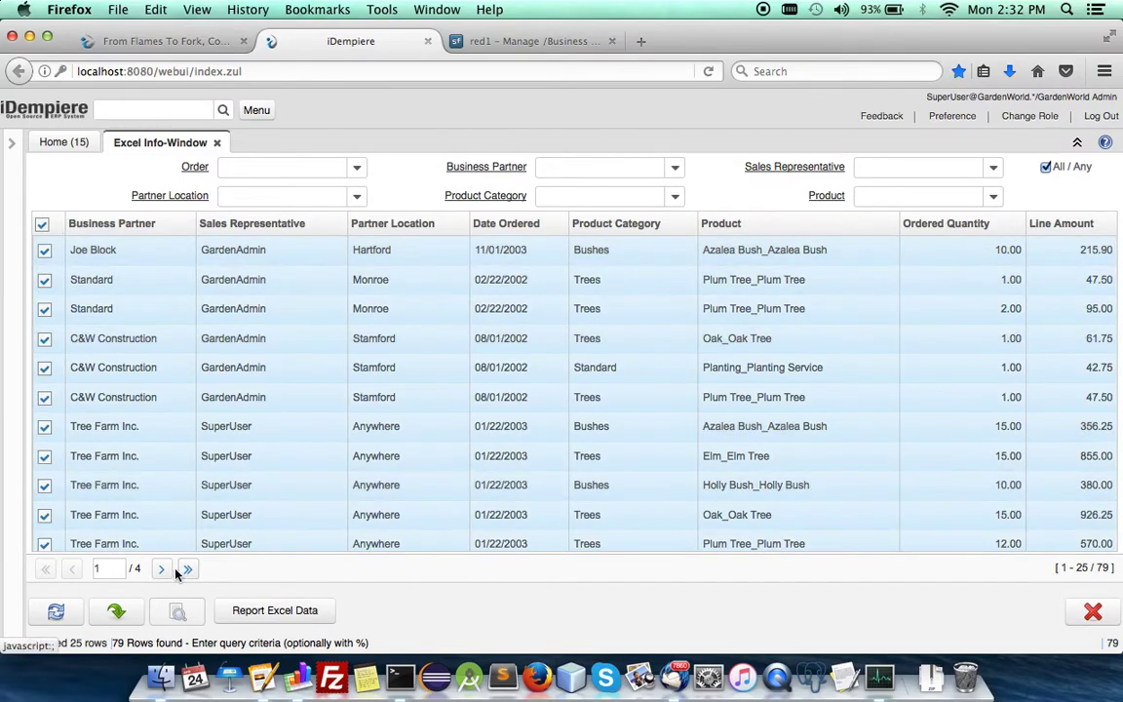
Run Report Excel Data on the first page's selected lines, then close the report
click(302, 612)
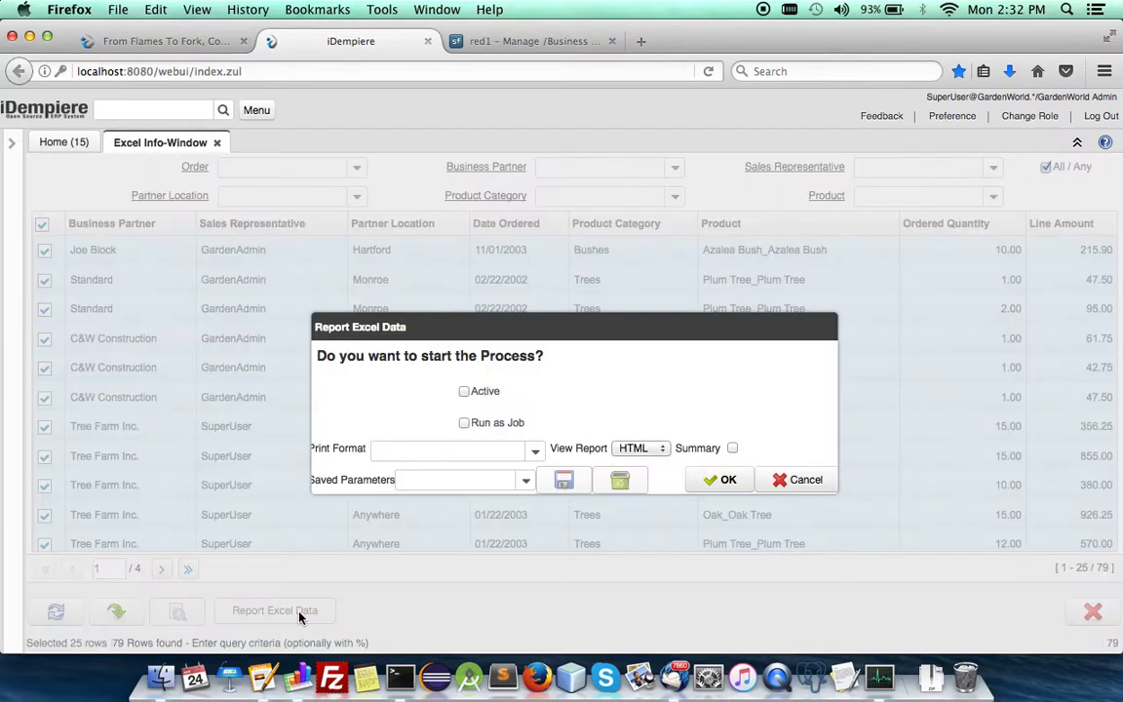
click(719, 482)
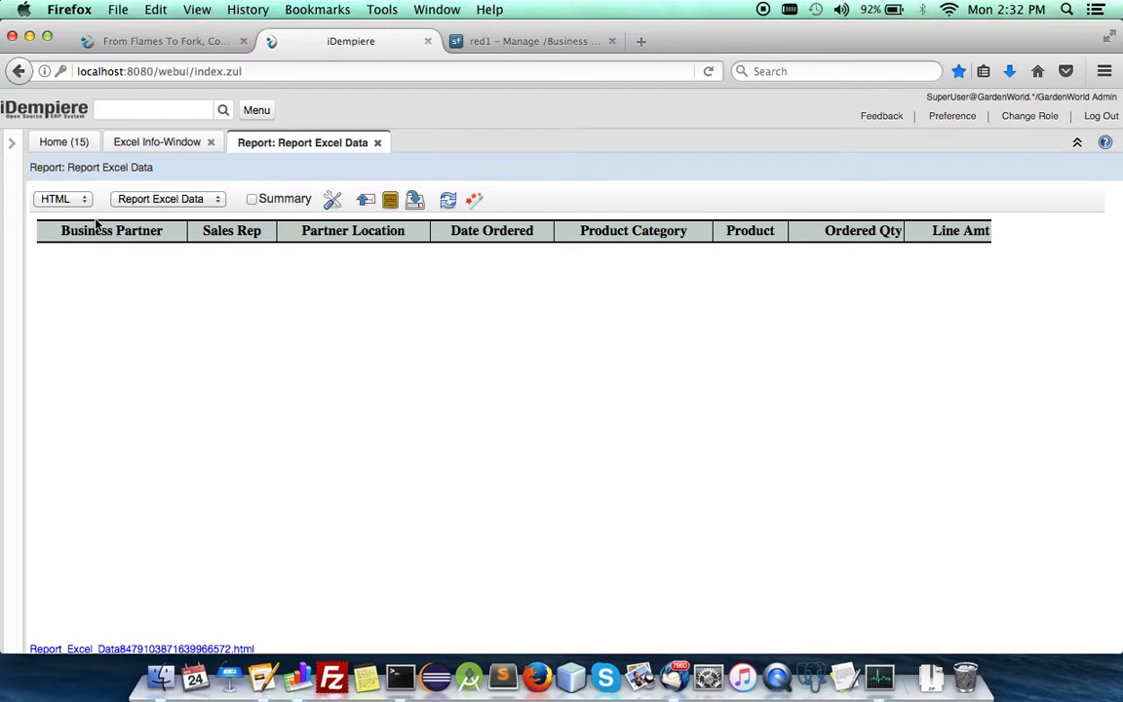
click(378, 143)
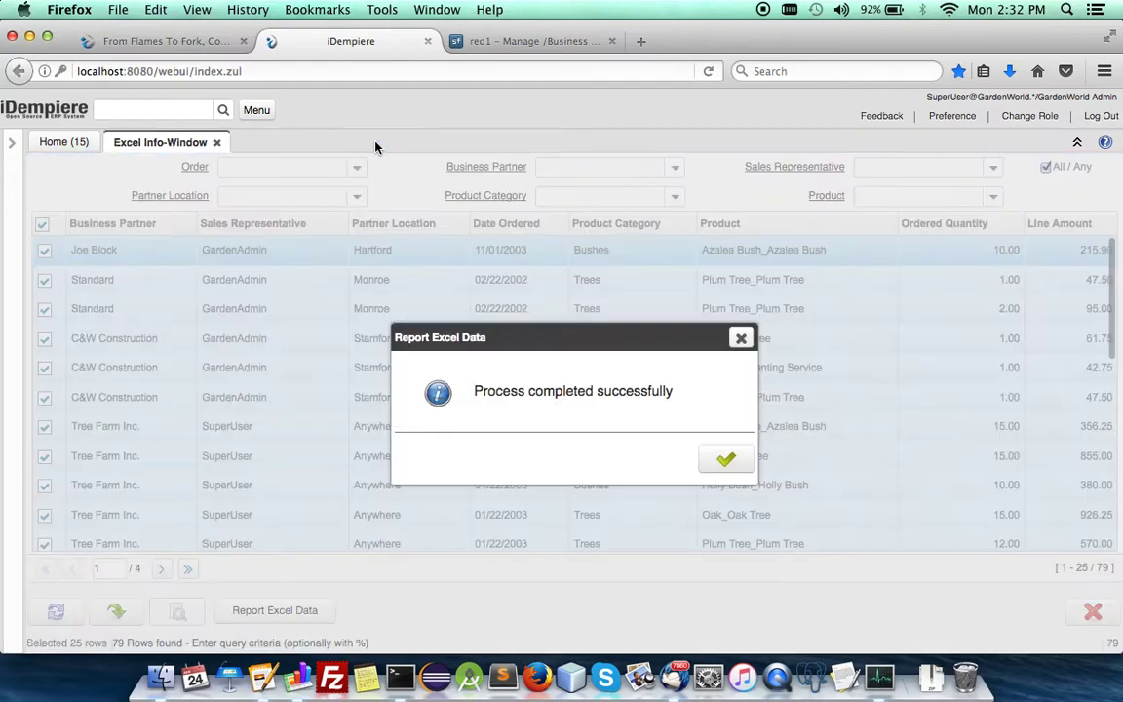
click(721, 457)
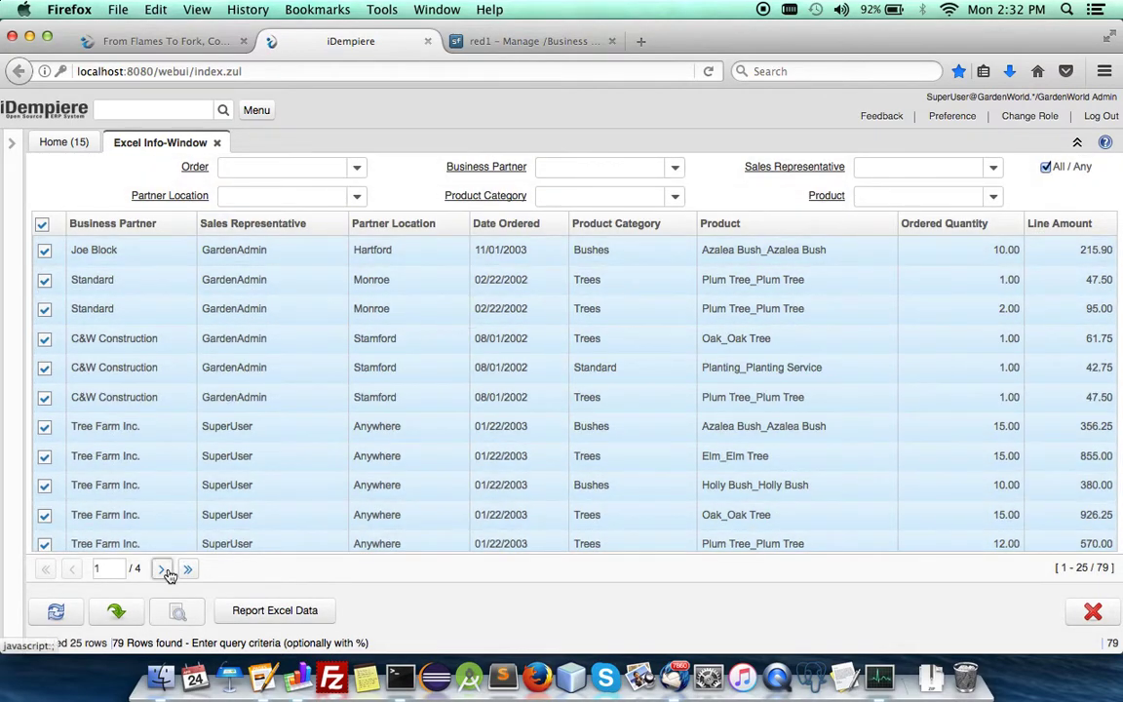
Select all page-two lines and rerun Report Excel Data with Active ticked
click(161, 568)
click(42, 224)
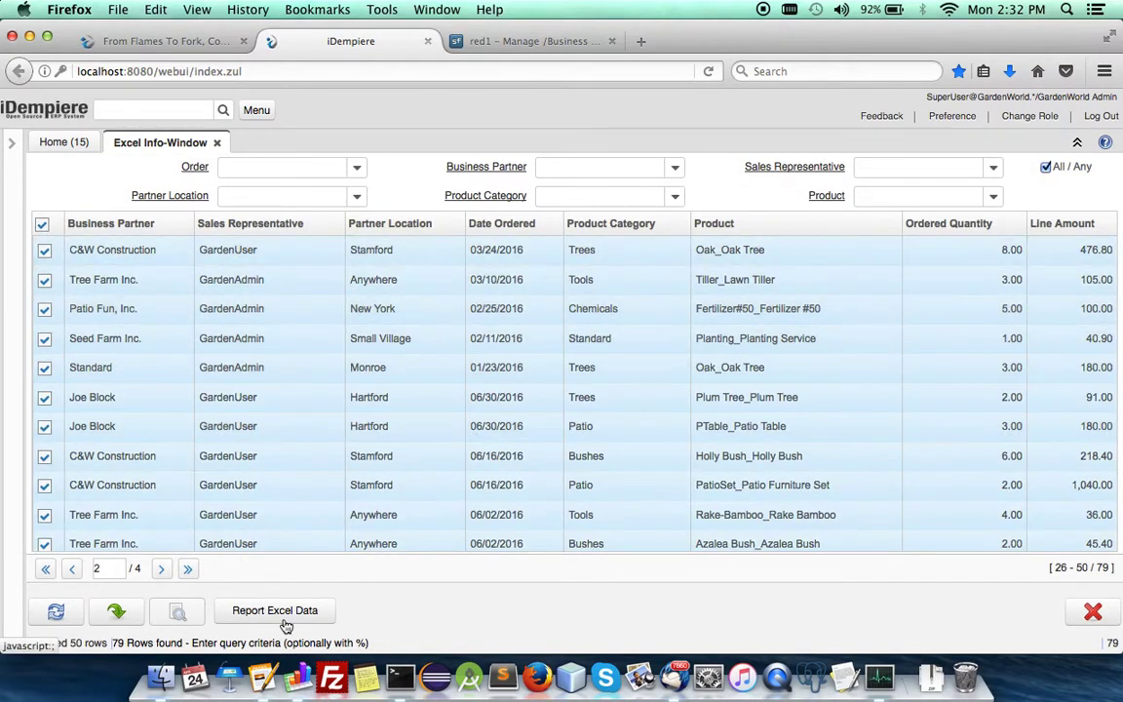
click(248, 611)
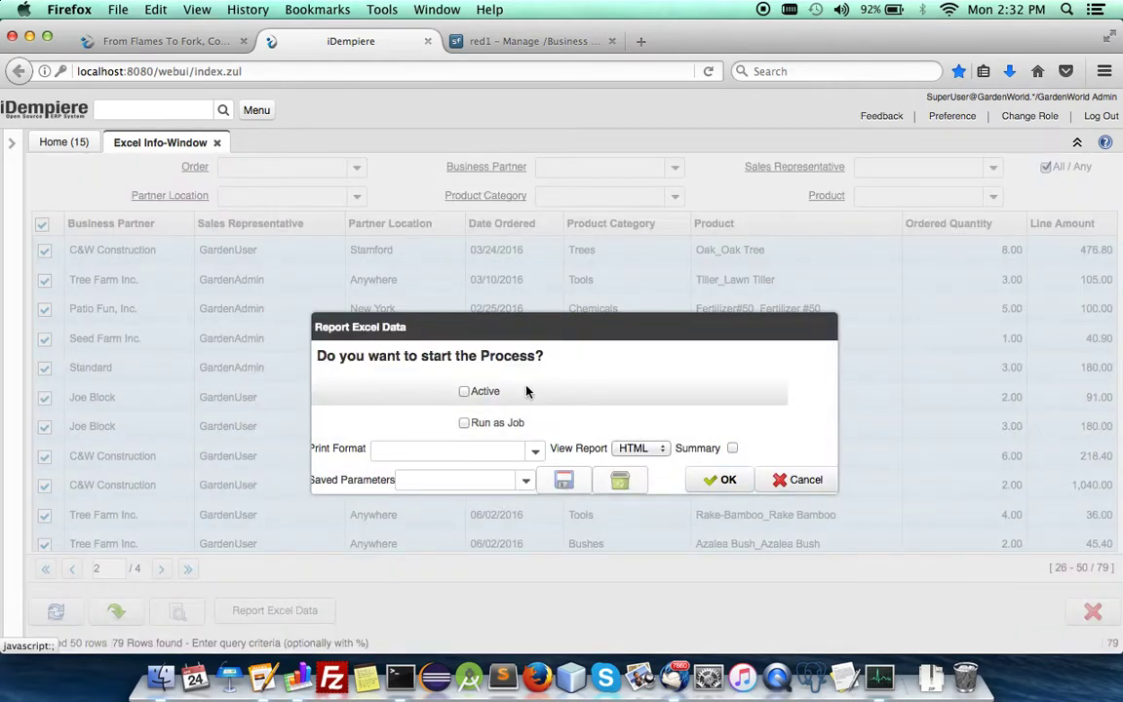
click(465, 392)
click(725, 480)
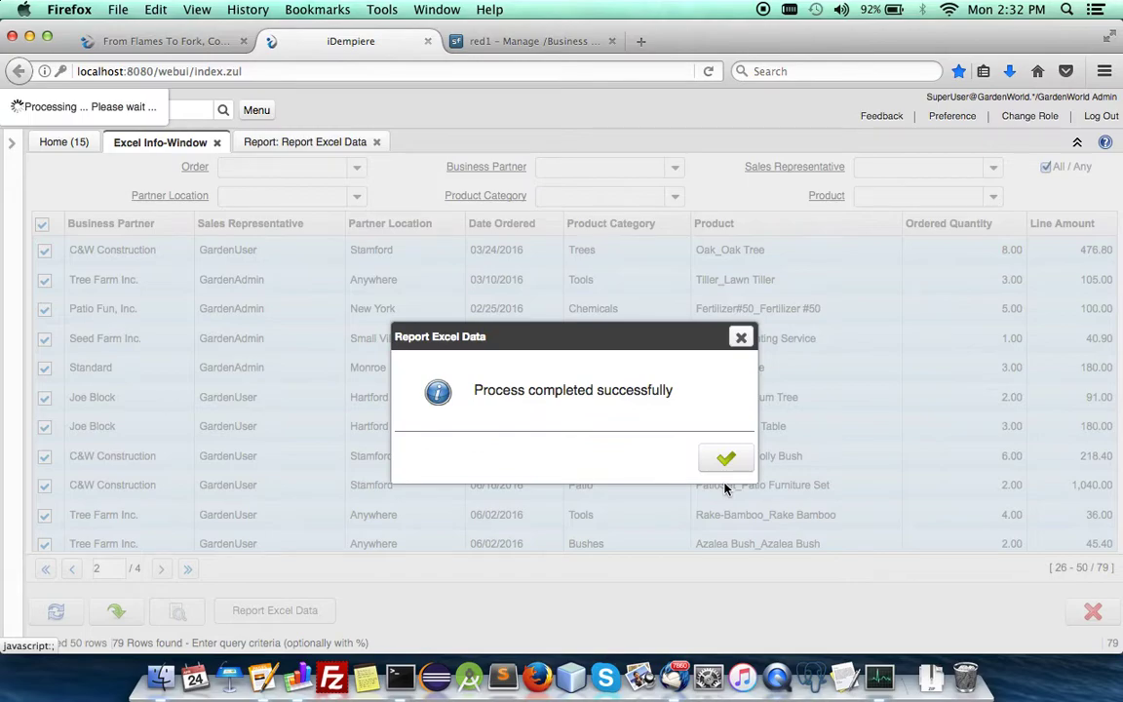
click(725, 460)
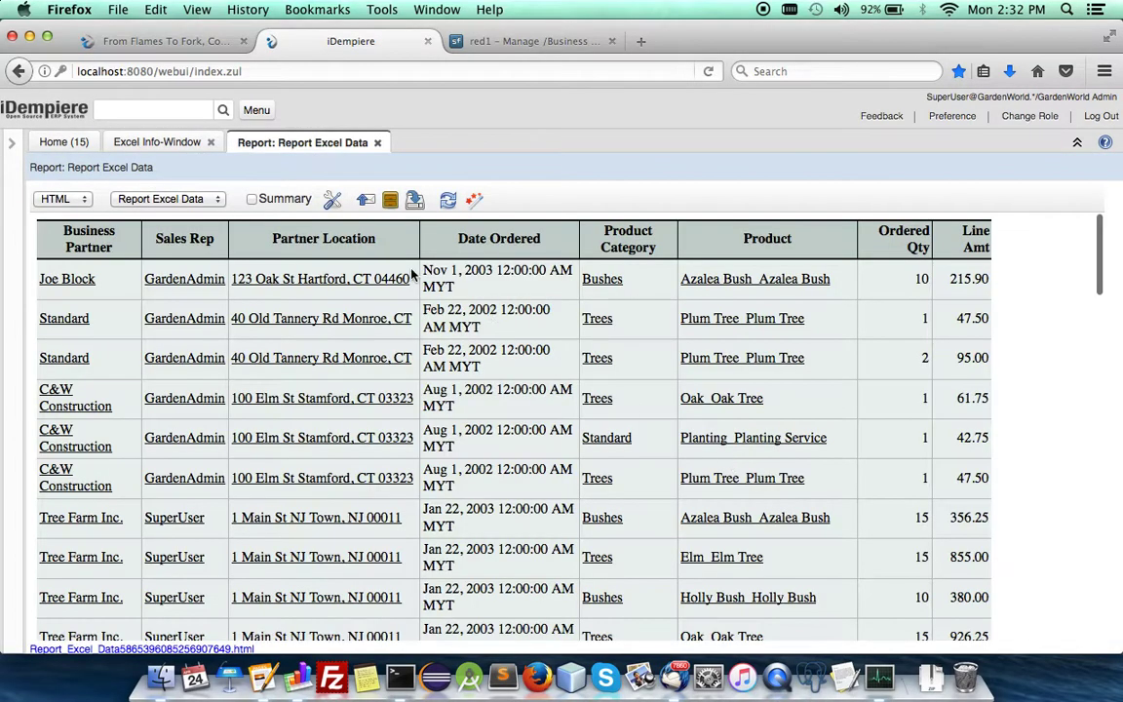
Switch the sales-line report output from HTML to Excel and open the downloaded .xls
click(161, 200)
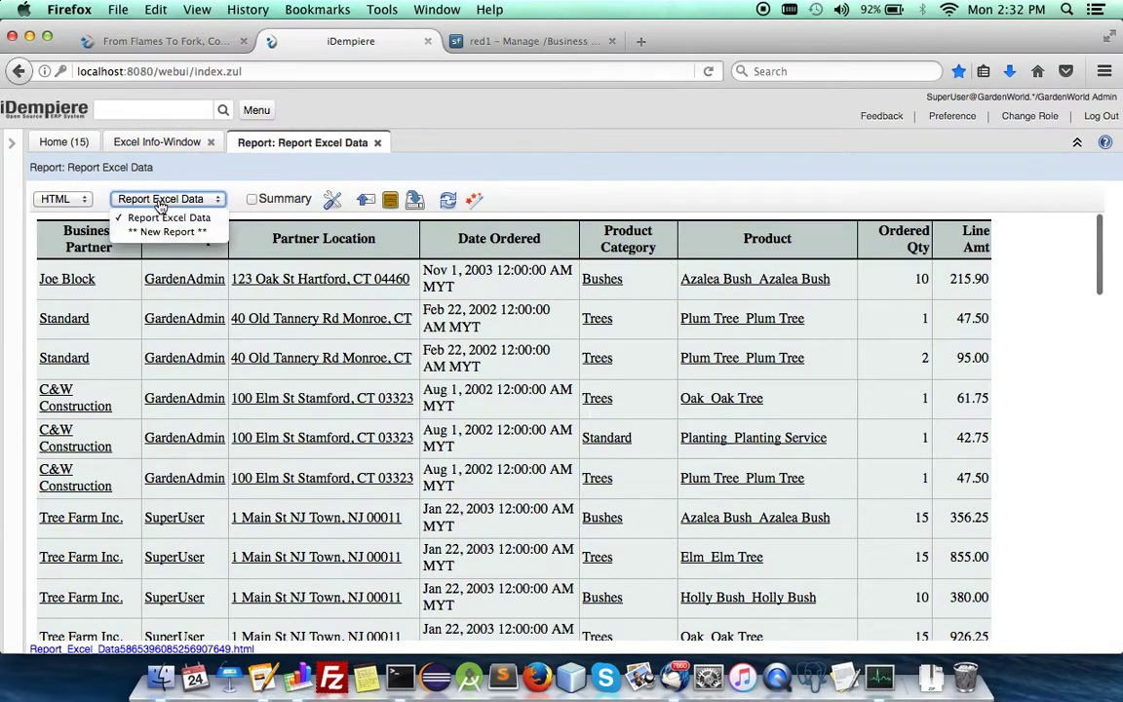
click(57, 204)
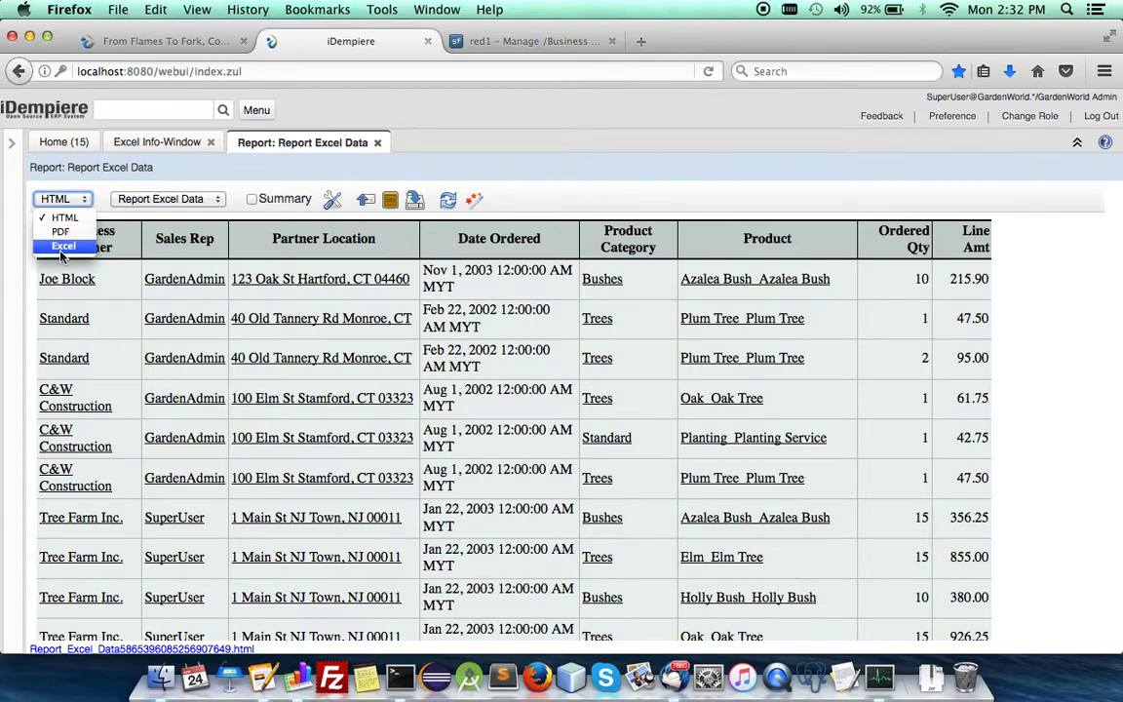
click(62, 246)
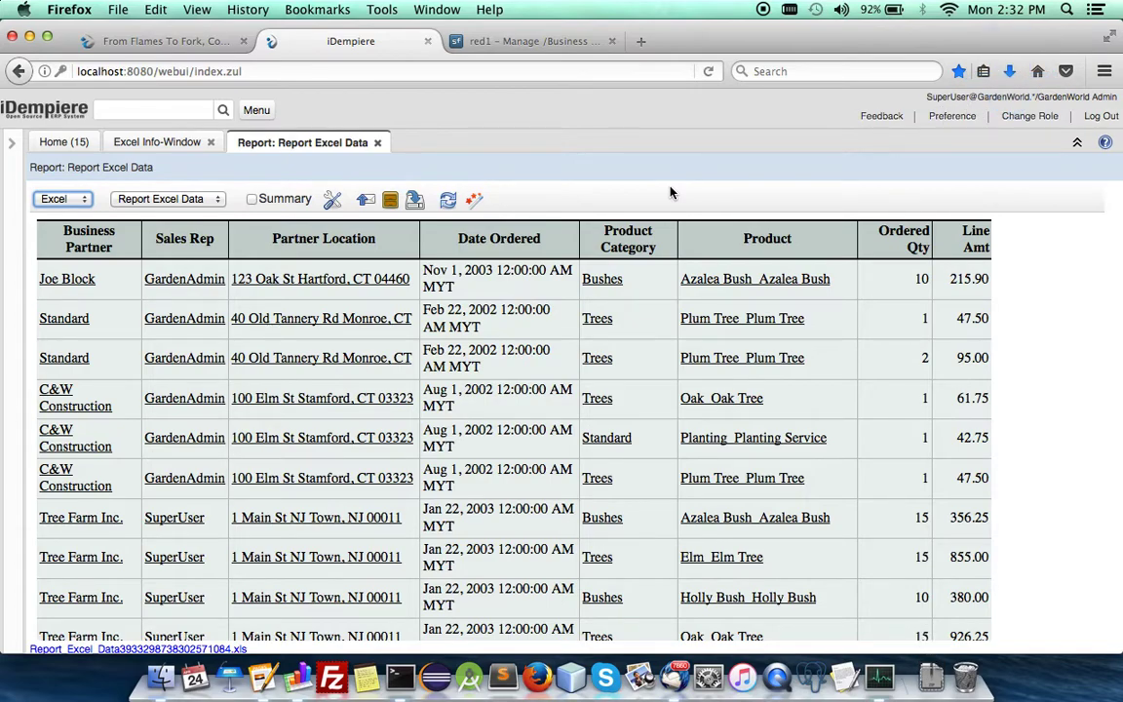
click(936, 688)
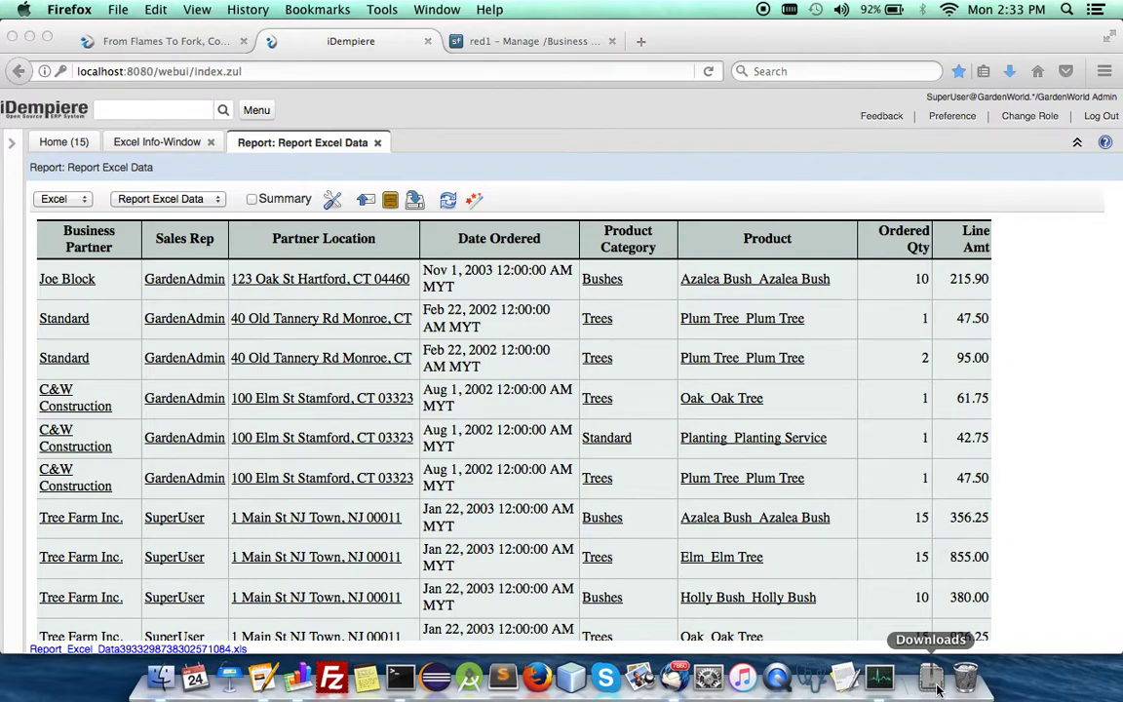
Show the Report_Excel_Data spreadsheet in Numbers and shift its window slightly left
click(297, 682)
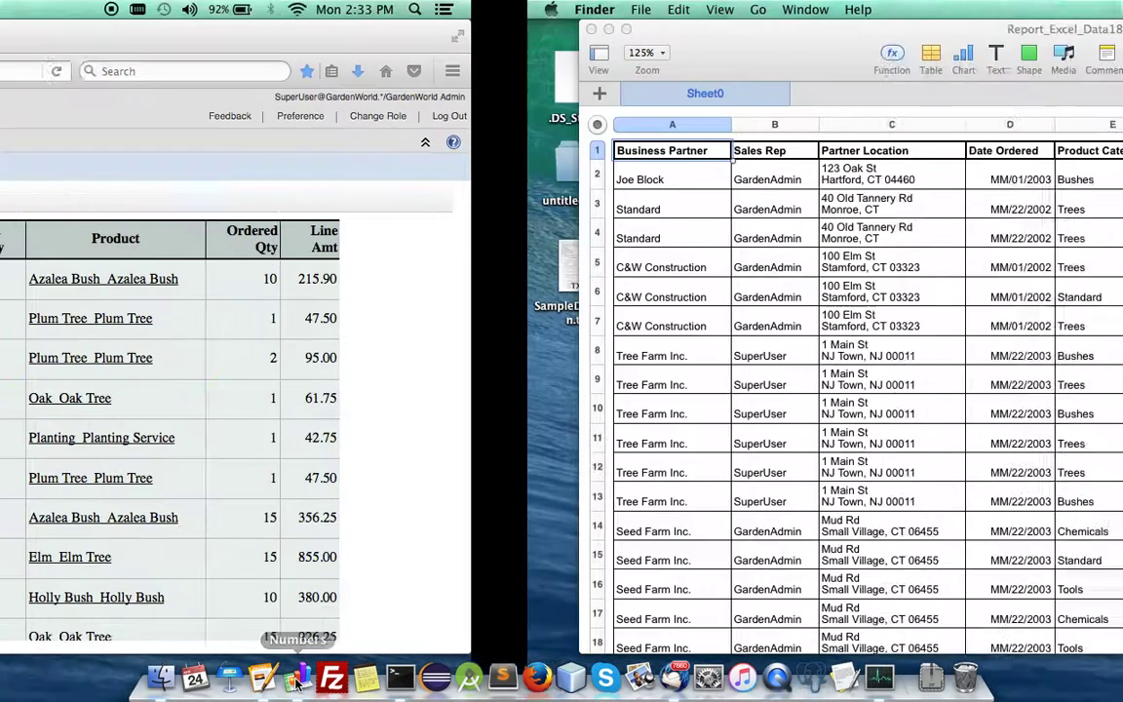
drag(744, 36, 714, 36)
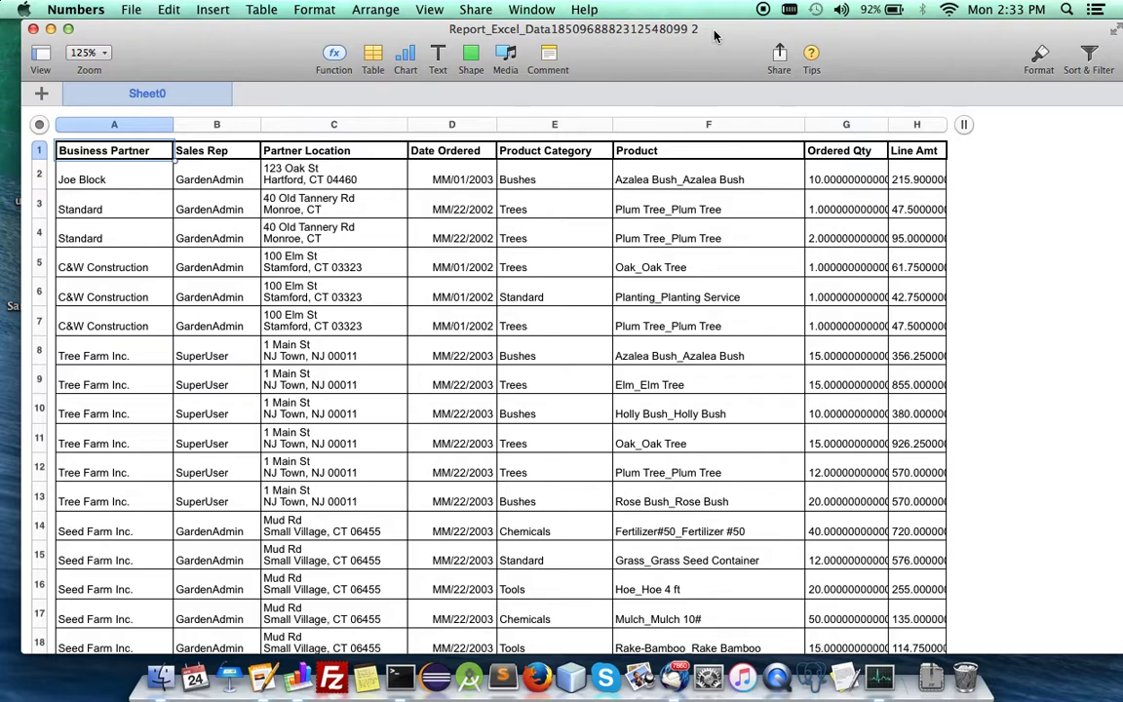
Play the dashboard video and tour the Region, BP, Product Pivot2, Product and Salesperson pivot sheets
click(777, 688)
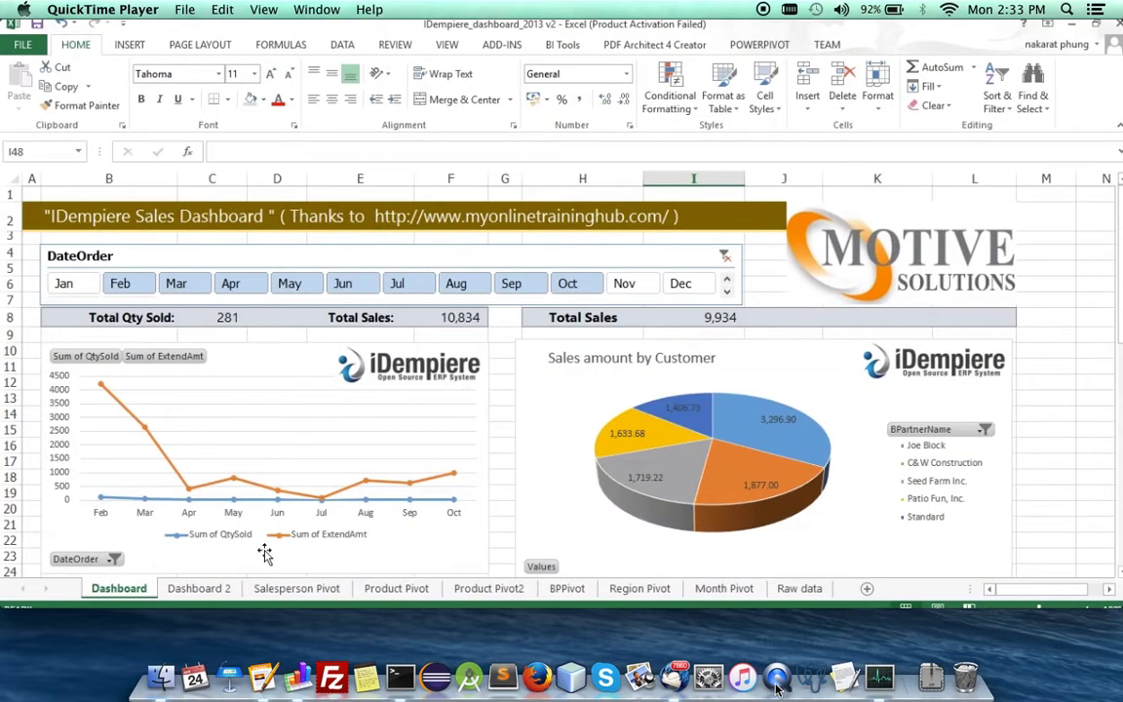
click(563, 516)
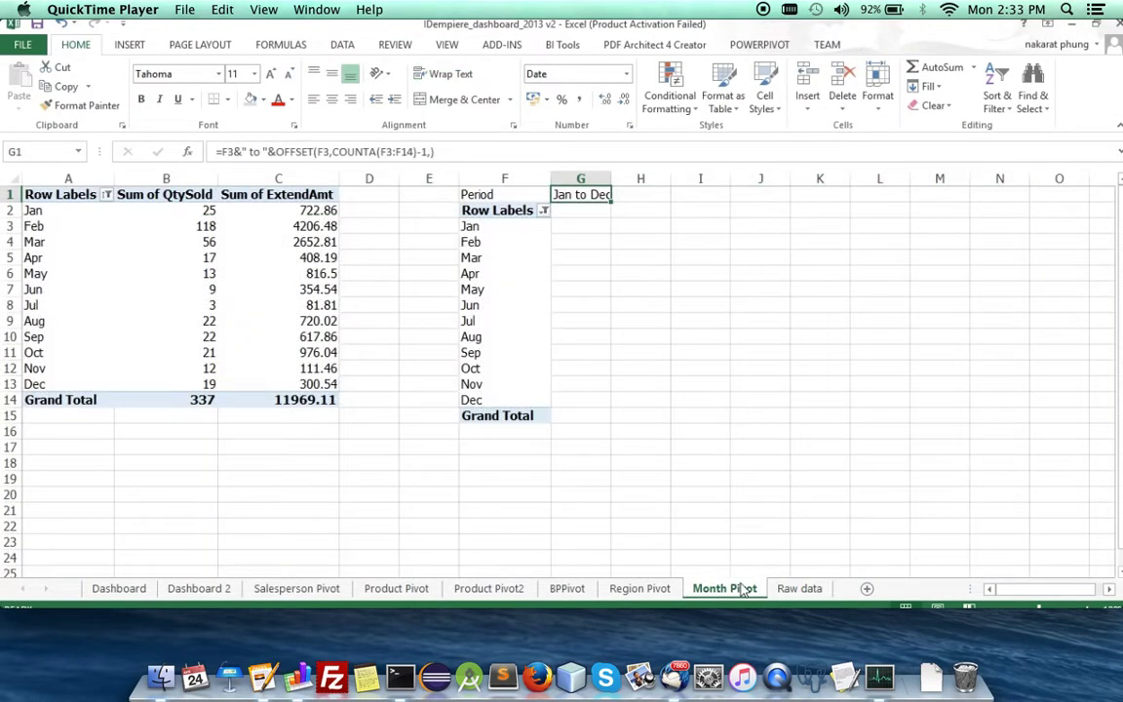
click(640, 590)
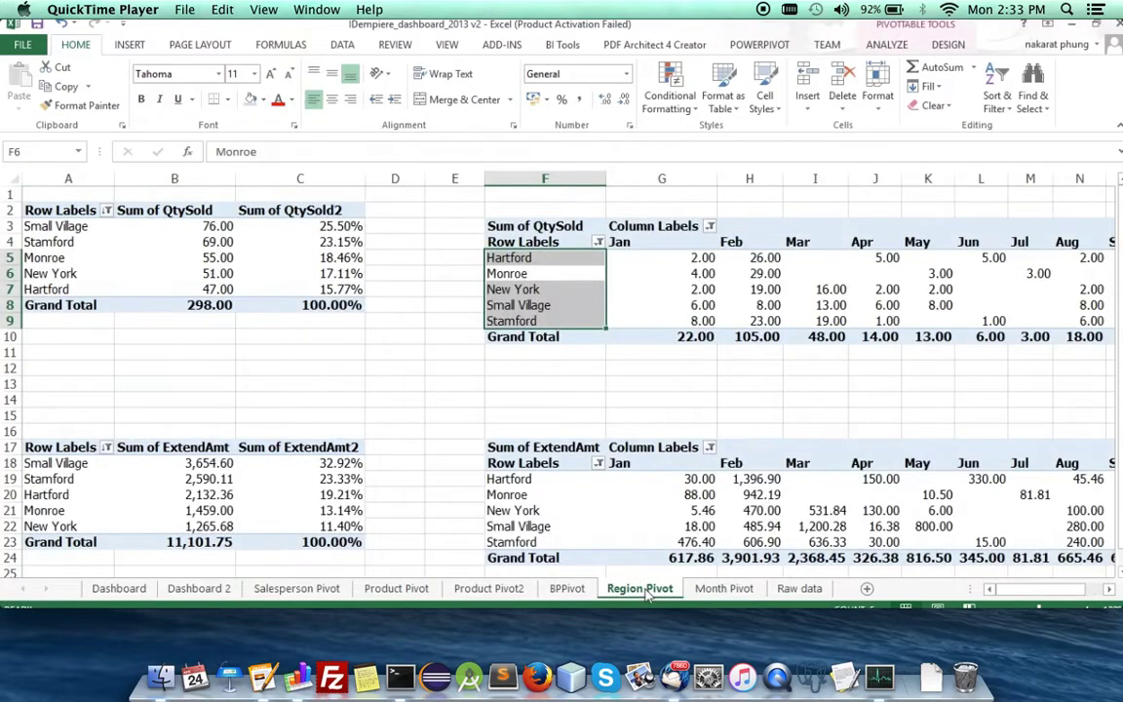
click(568, 589)
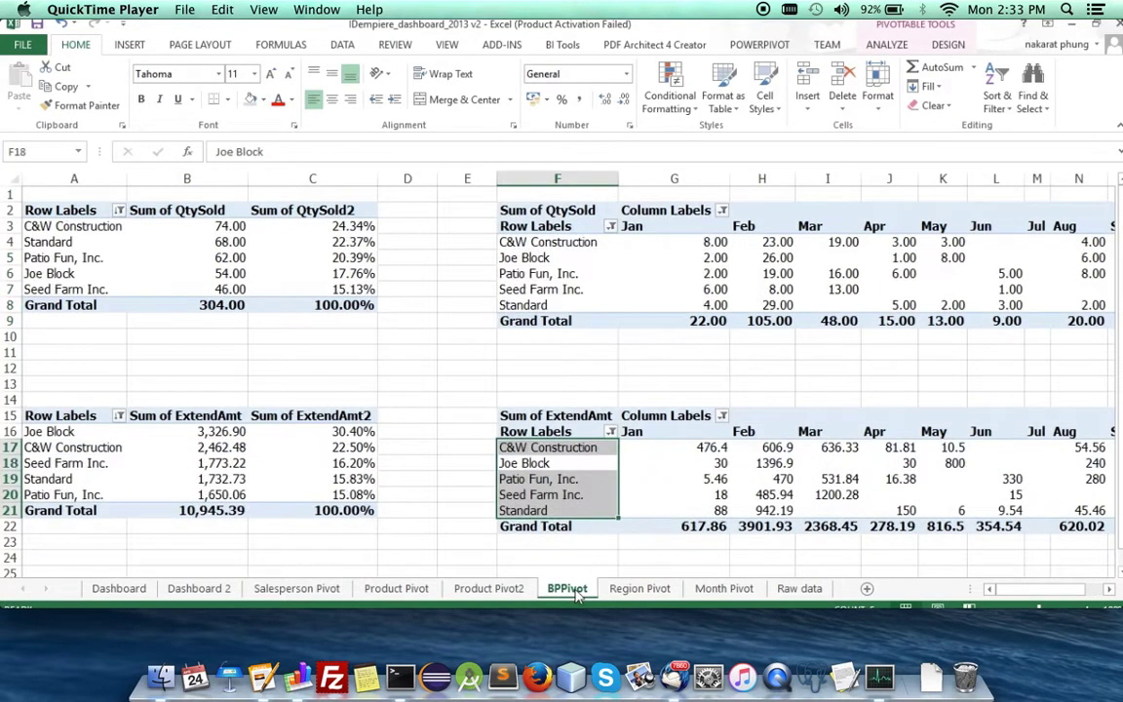
click(504, 593)
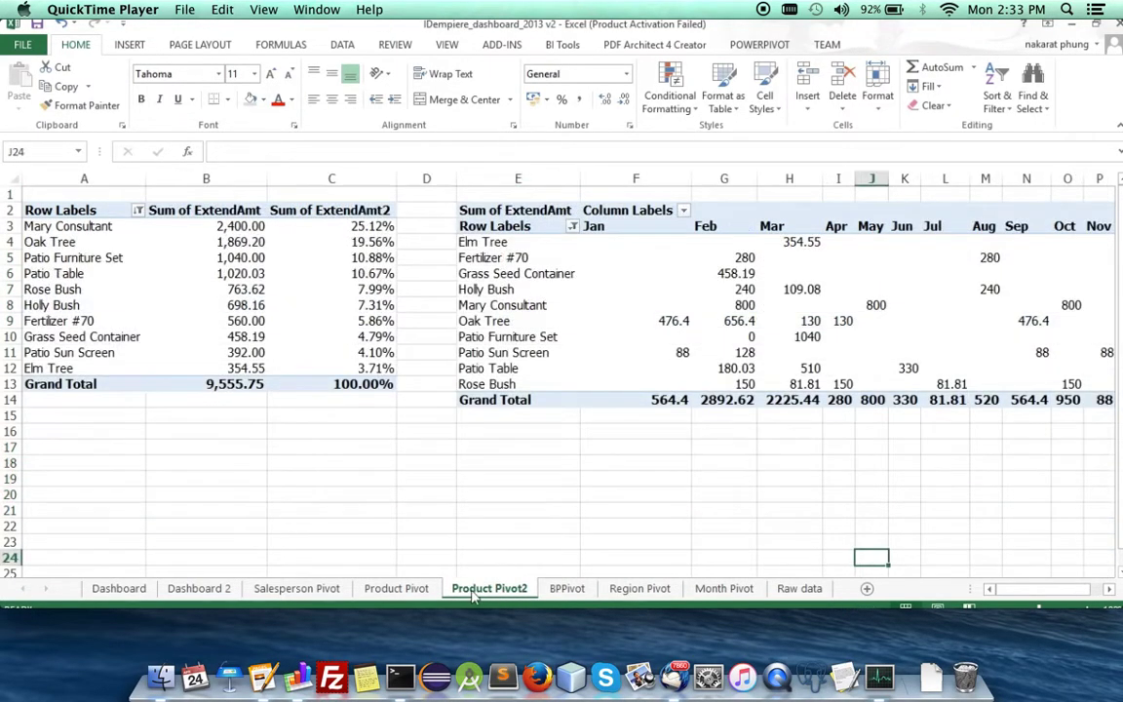
click(396, 589)
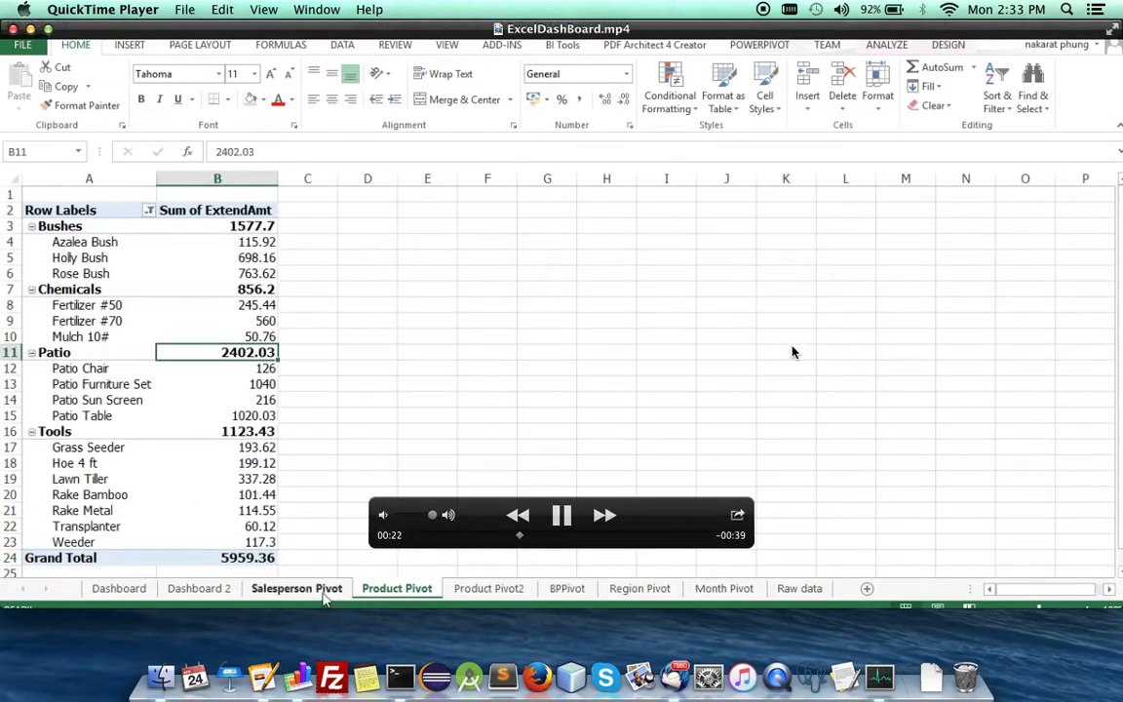
click(324, 593)
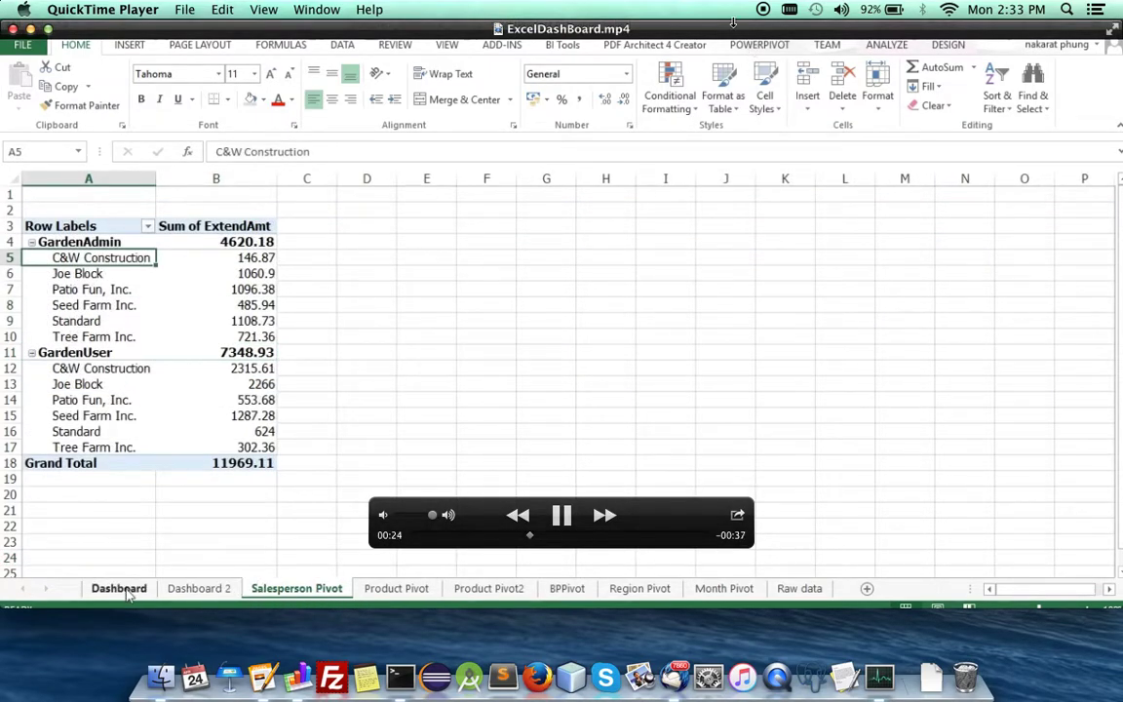